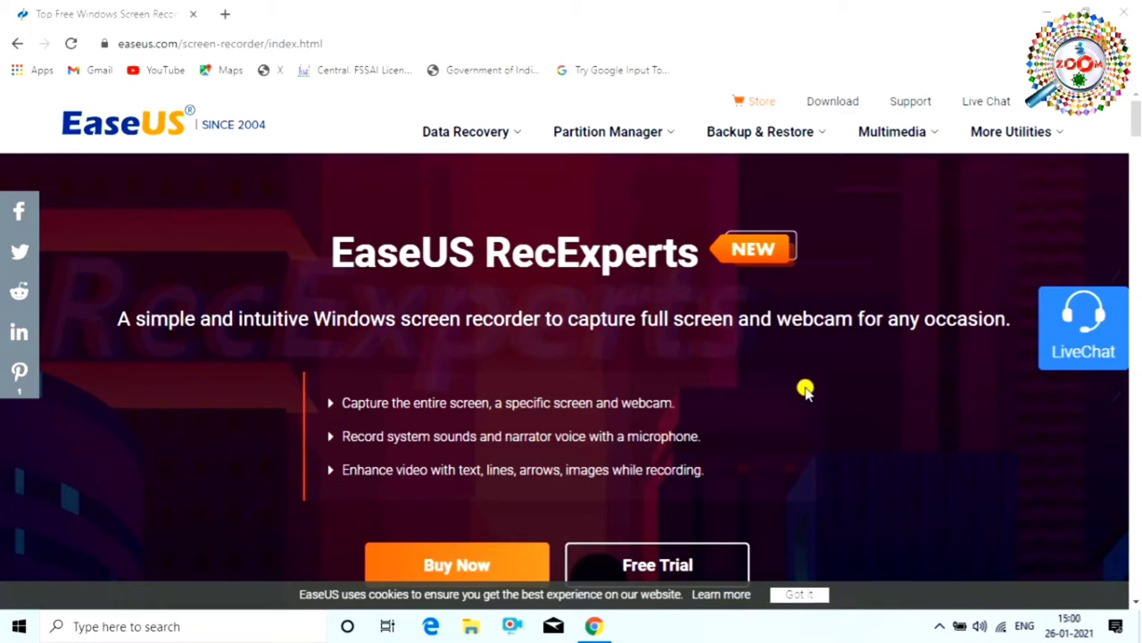
Review the EaseUS RecExperts feature overview, from screen capture and webcam recording to export formats and noise removal
scroll(805, 390, "down", 5)
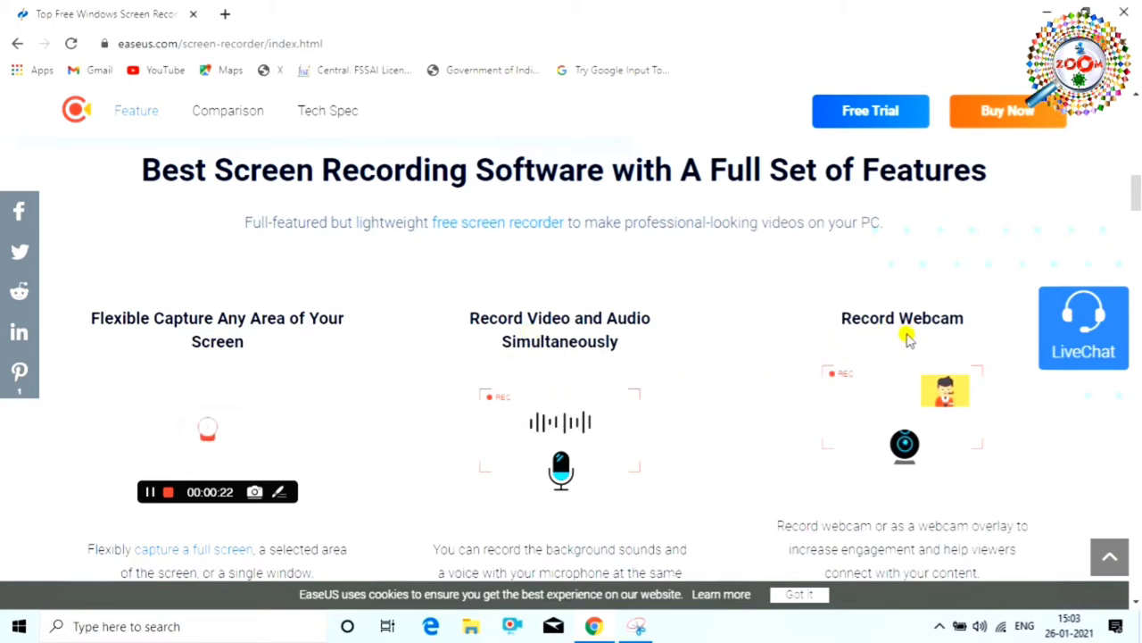
scroll(808, 375, "down", 2)
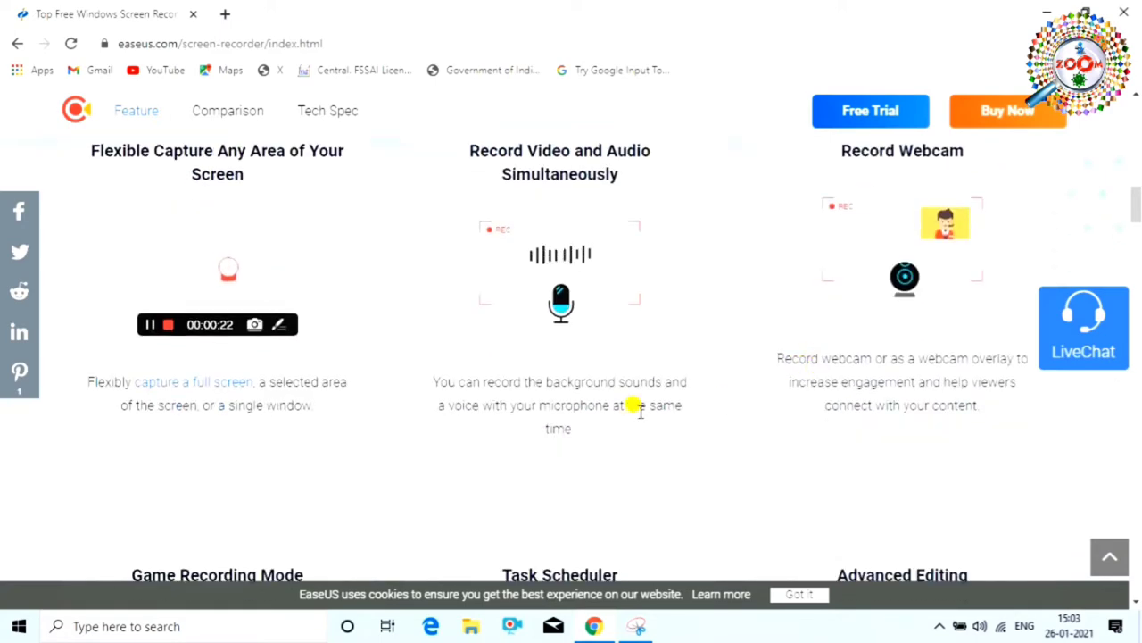
scroll(571, 412, "down", 2)
scroll(342, 407, "down", 2)
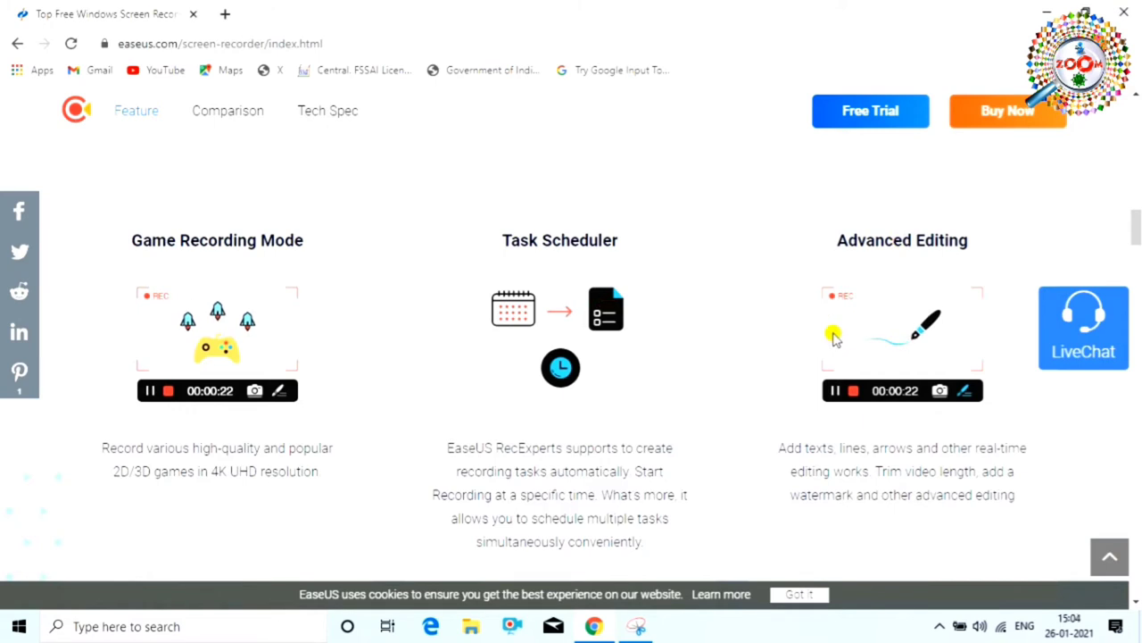
scroll(514, 357, "down", 3)
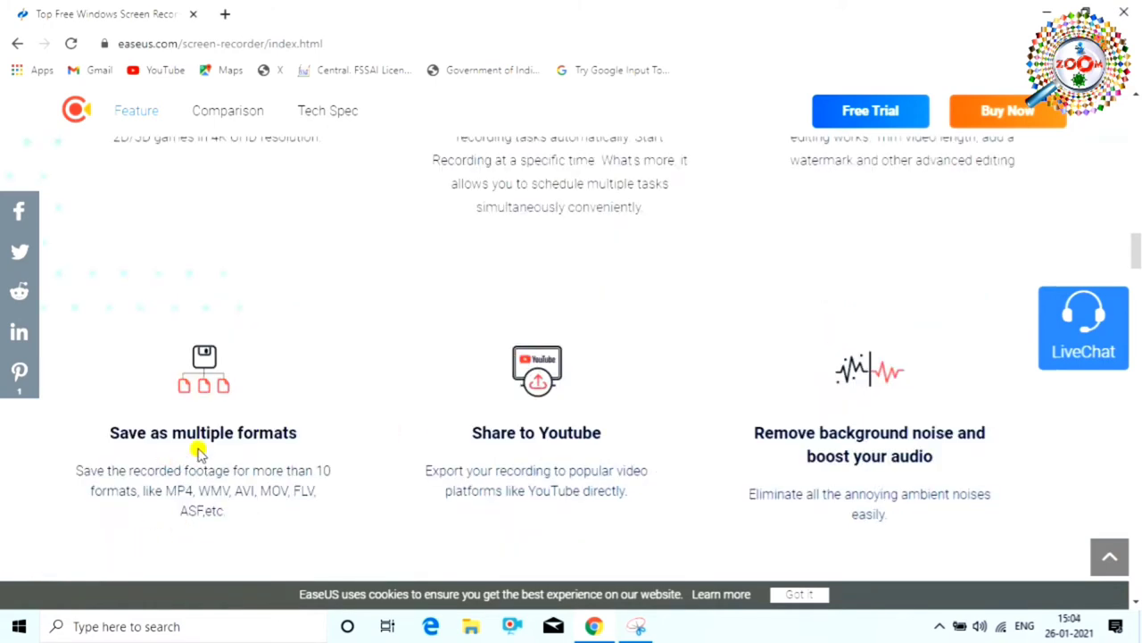
scroll(260, 452, "down", 1)
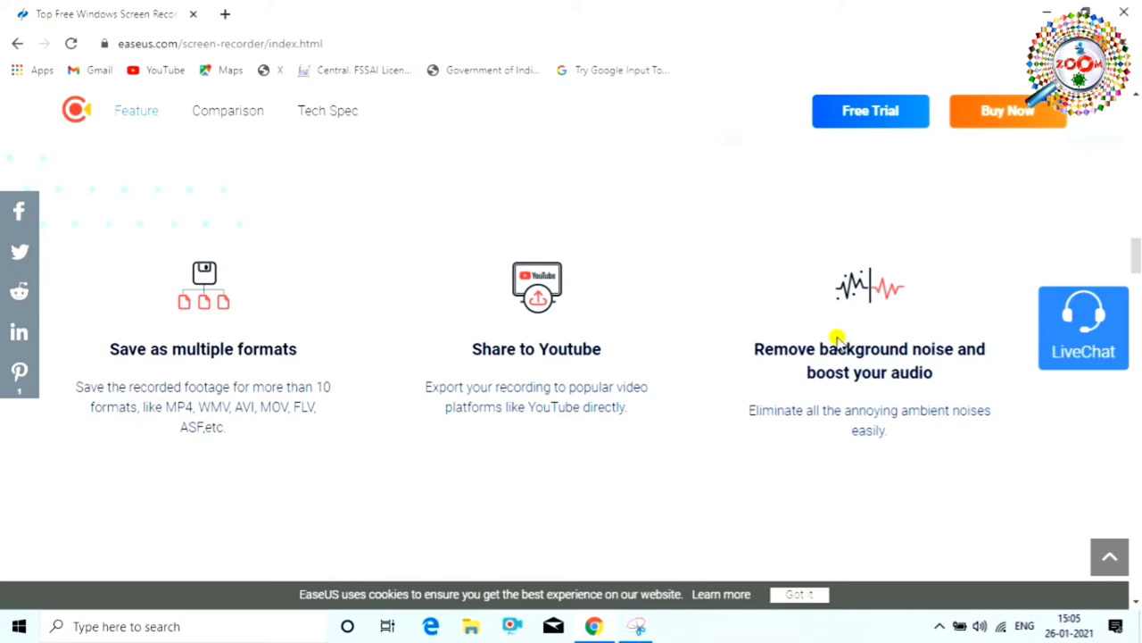
scroll(606, 331, "up", 10)
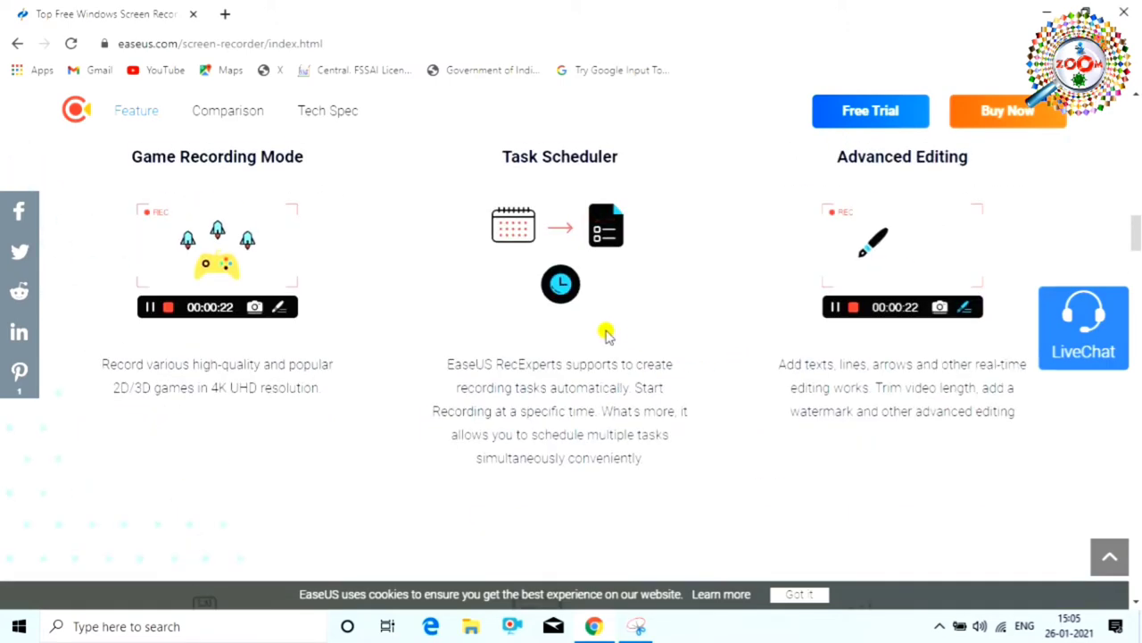
scroll(547, 327, "up", 7)
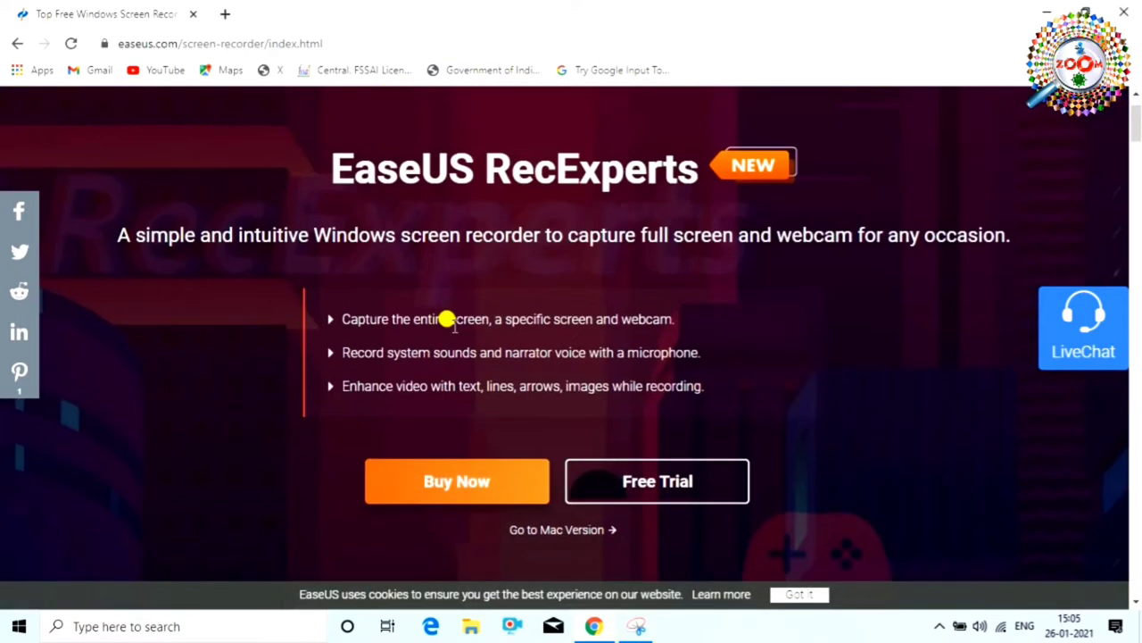
View the RecExperts purchase page, compare the 1-Month, 1-Year and Lifetime Upgrades plans, and return to the product page
scroll(449, 316, "down", 3)
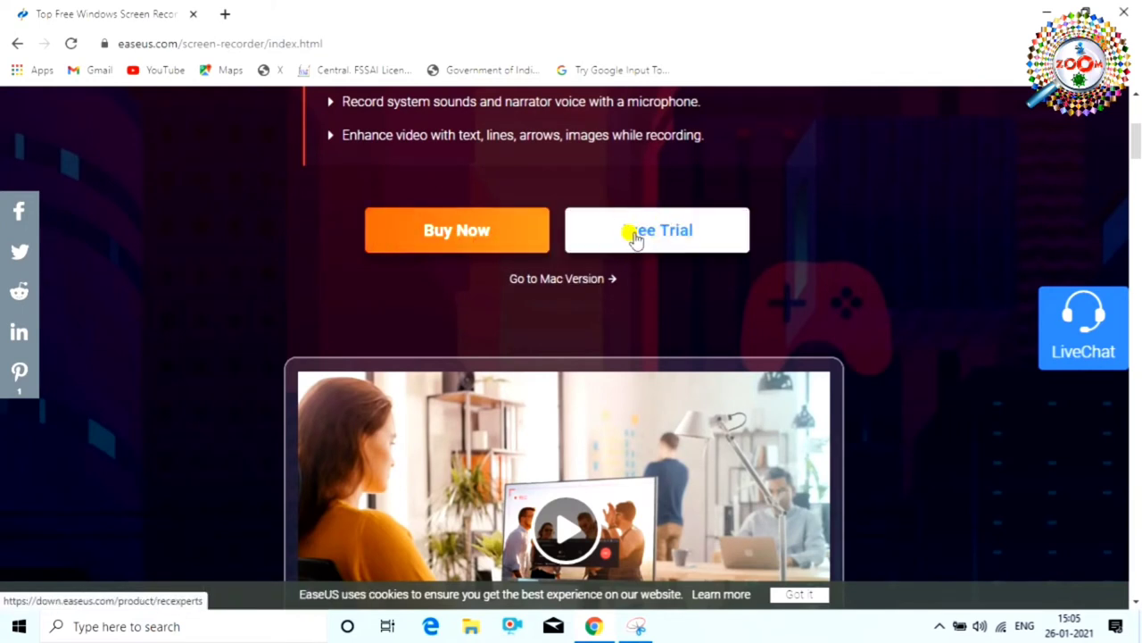
left_click(459, 236)
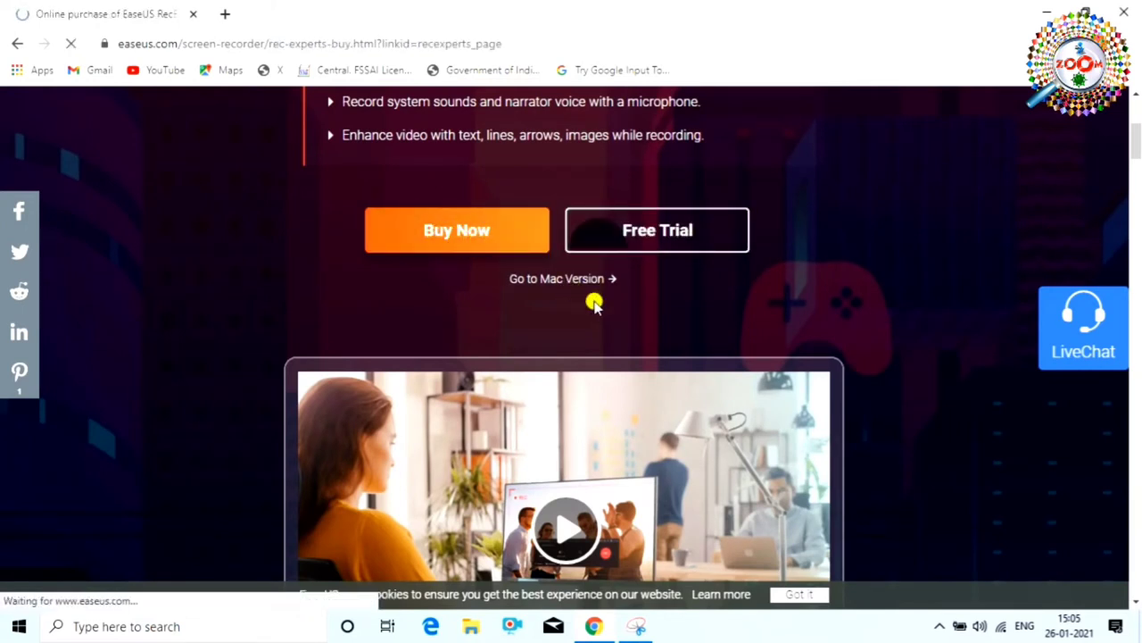
scroll(573, 365, "down", 2)
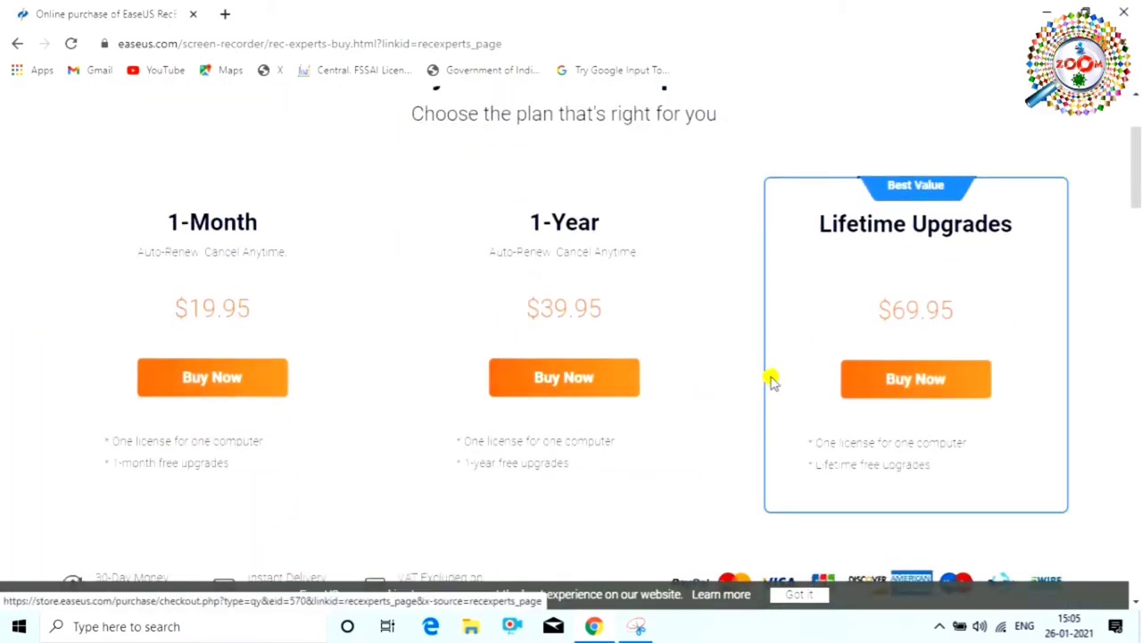
scroll(770, 377, "up", 1)
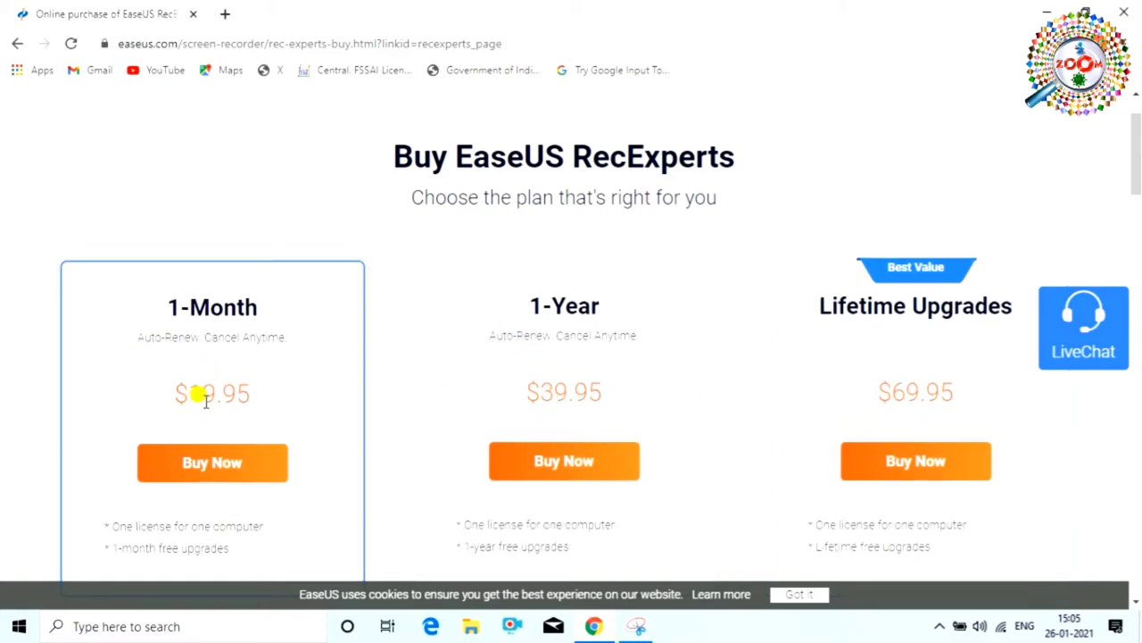
scroll(353, 422, "down", 2)
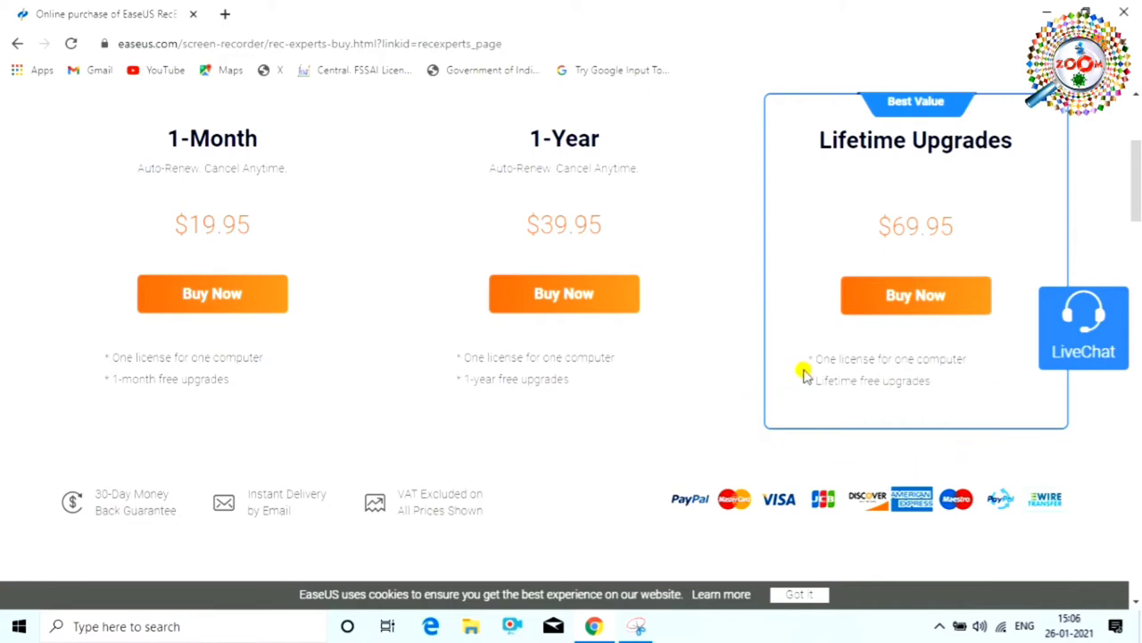
key("alt+Left")
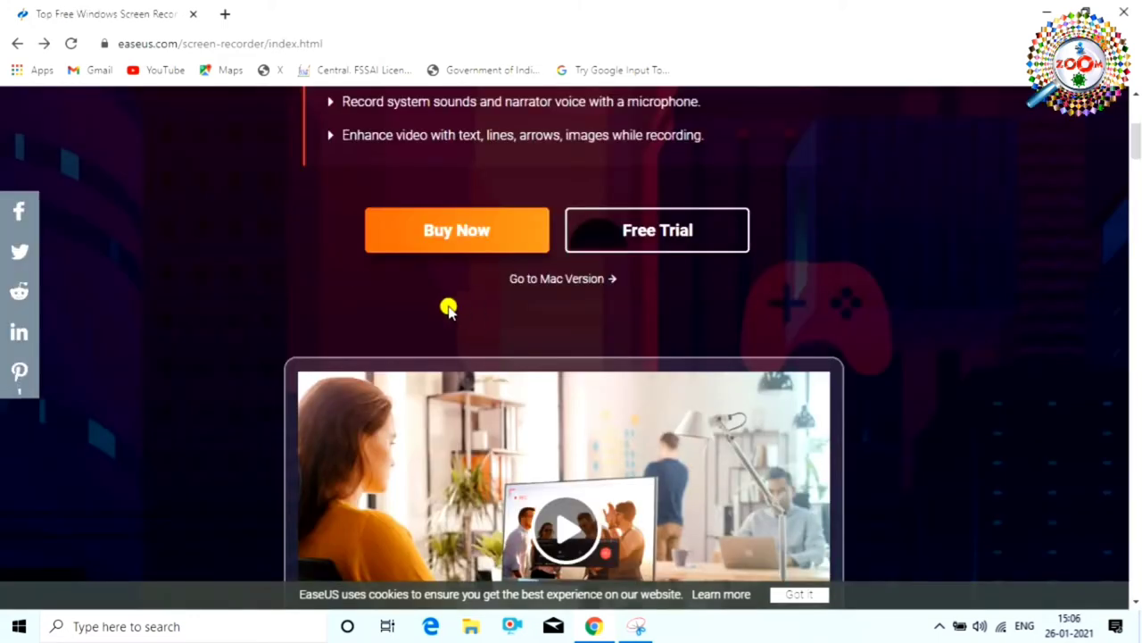
Download the RecExperts free trial for Windows and run the installer recexperts.exe
left_click(641, 236)
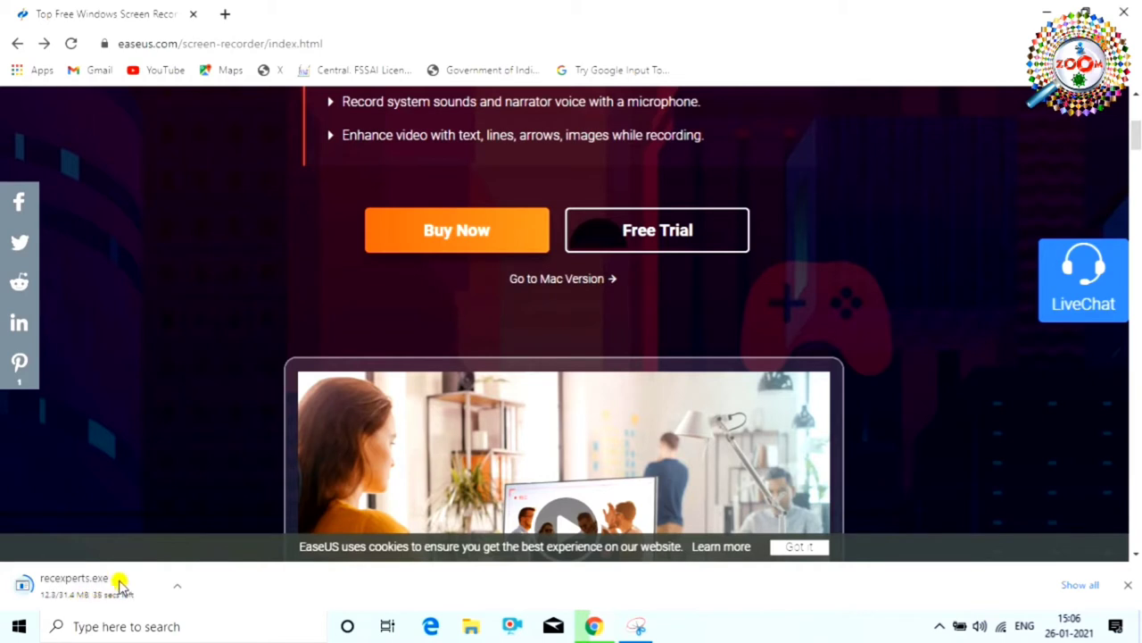
scroll(217, 530, "down", 2)
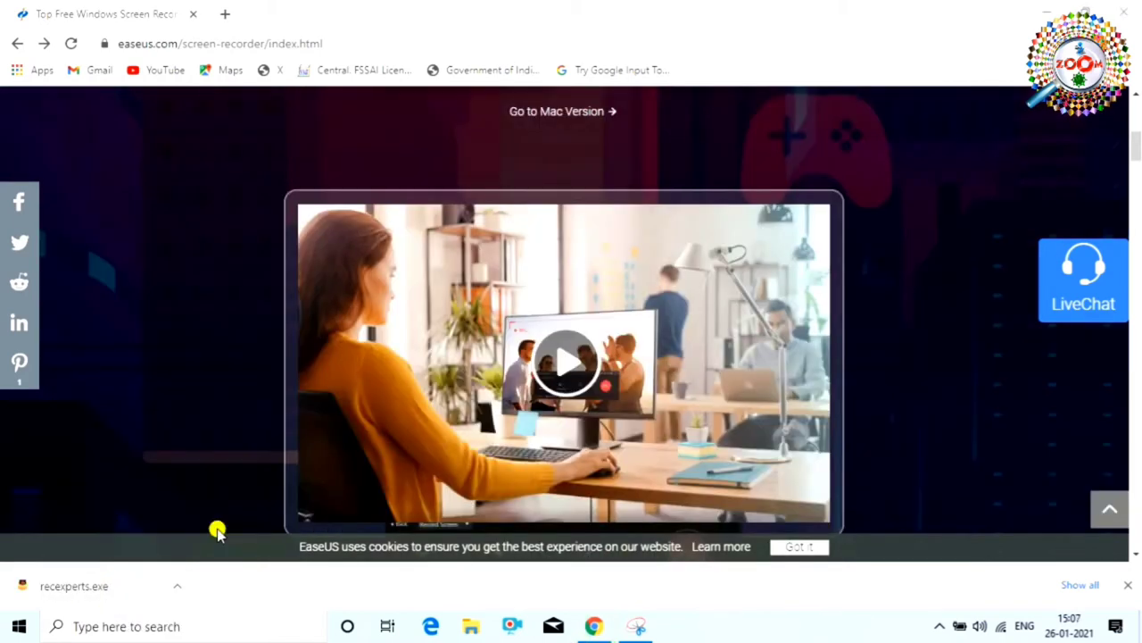
left_click(98, 589)
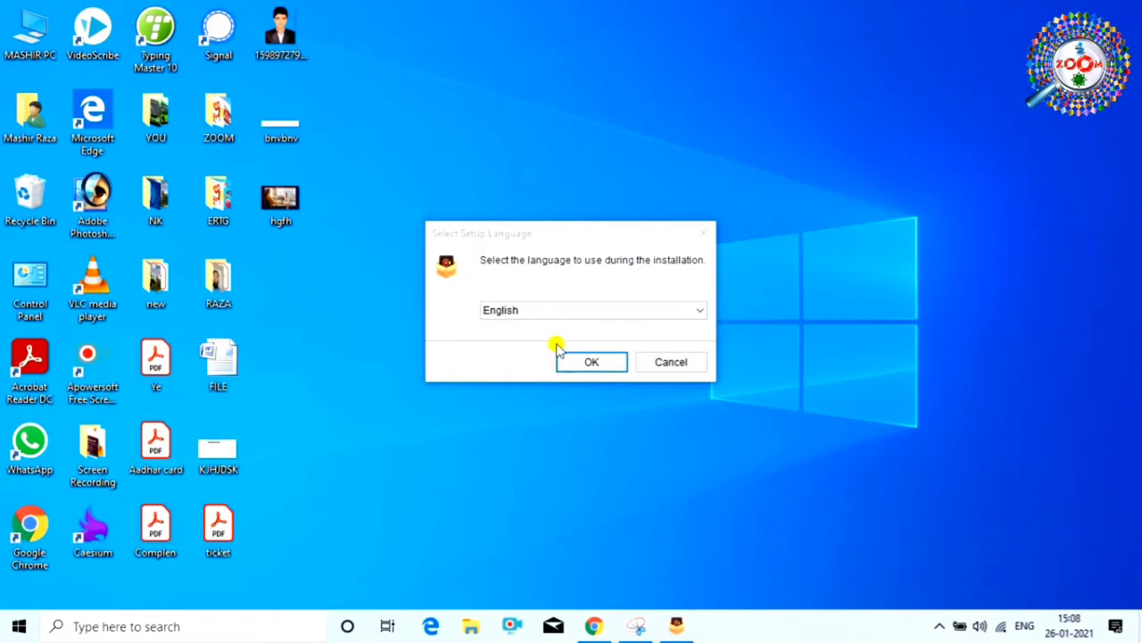
Install EaseUS RecExperts in English, accepting the license agreement, keeping the default folder and desktop shortcut, and finish setup with launching enabled
left_click(594, 363)
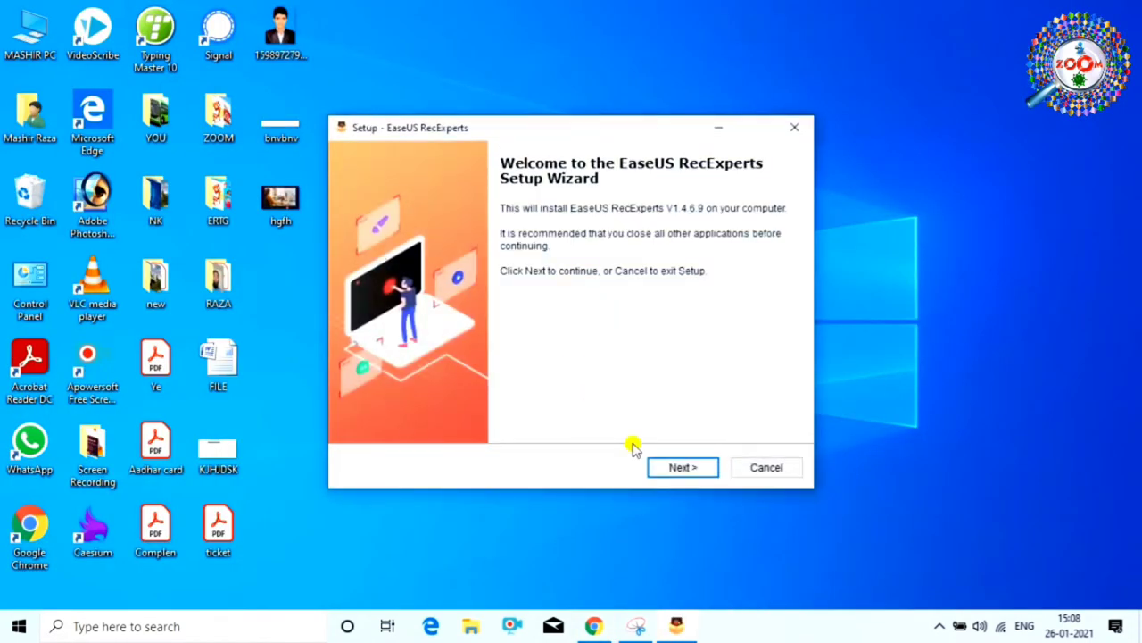
left_click(695, 474)
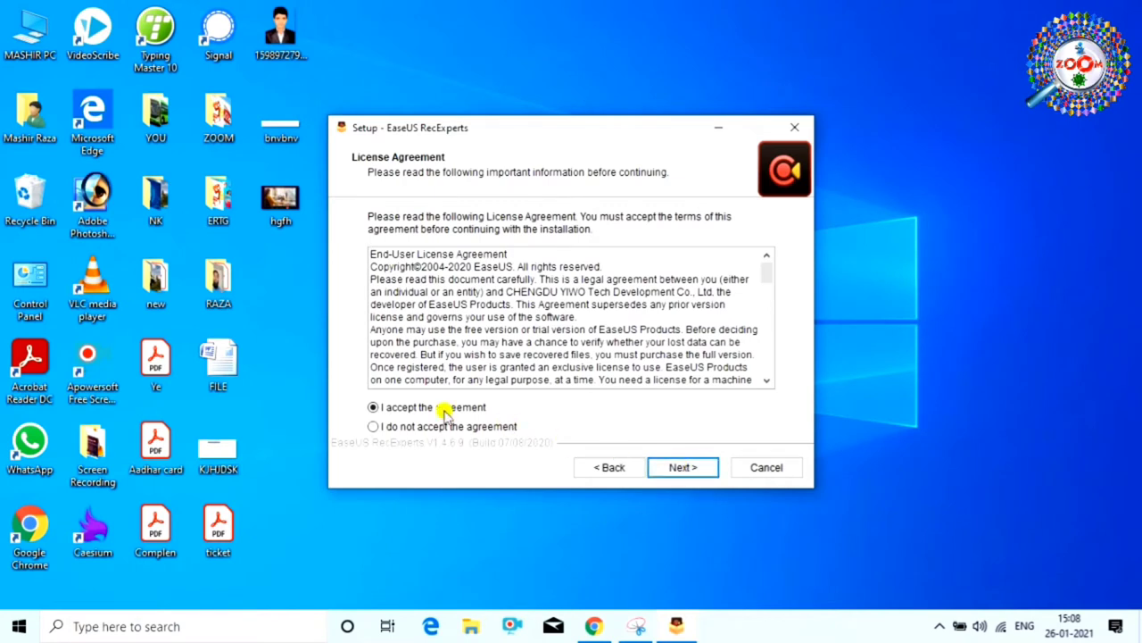
left_click(689, 473)
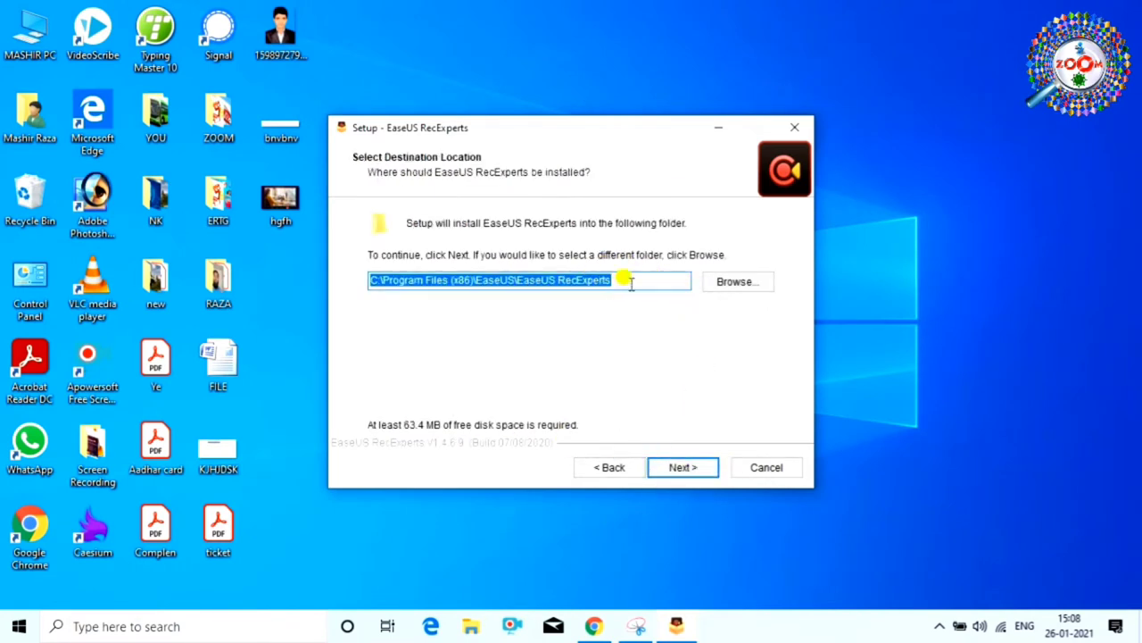
left_click(689, 471)
left_click(689, 470)
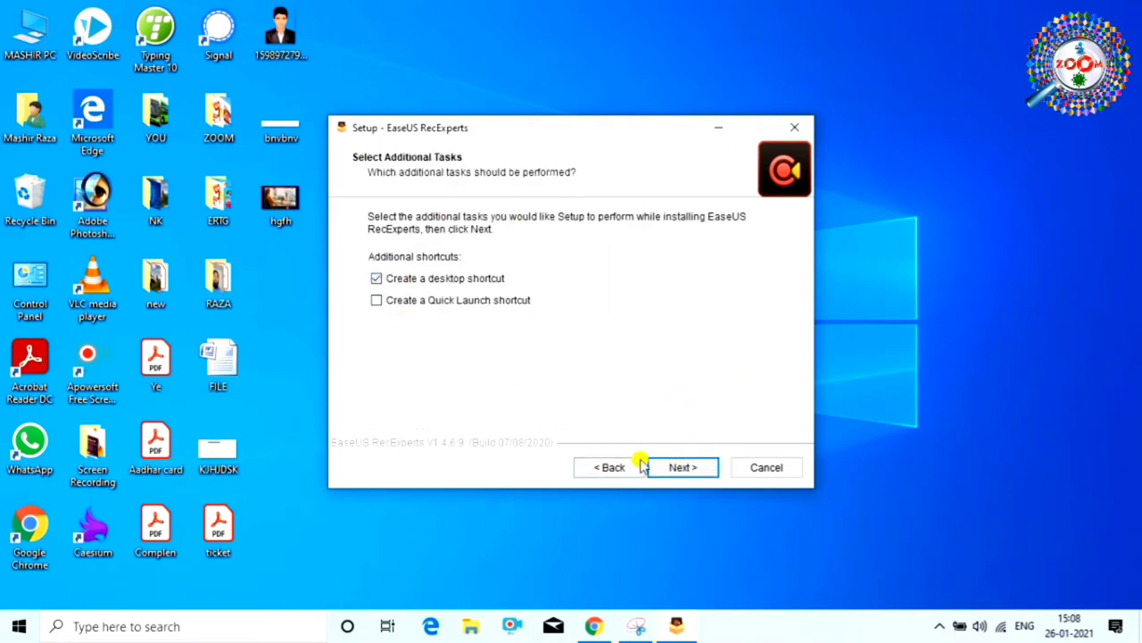
left_click(680, 468)
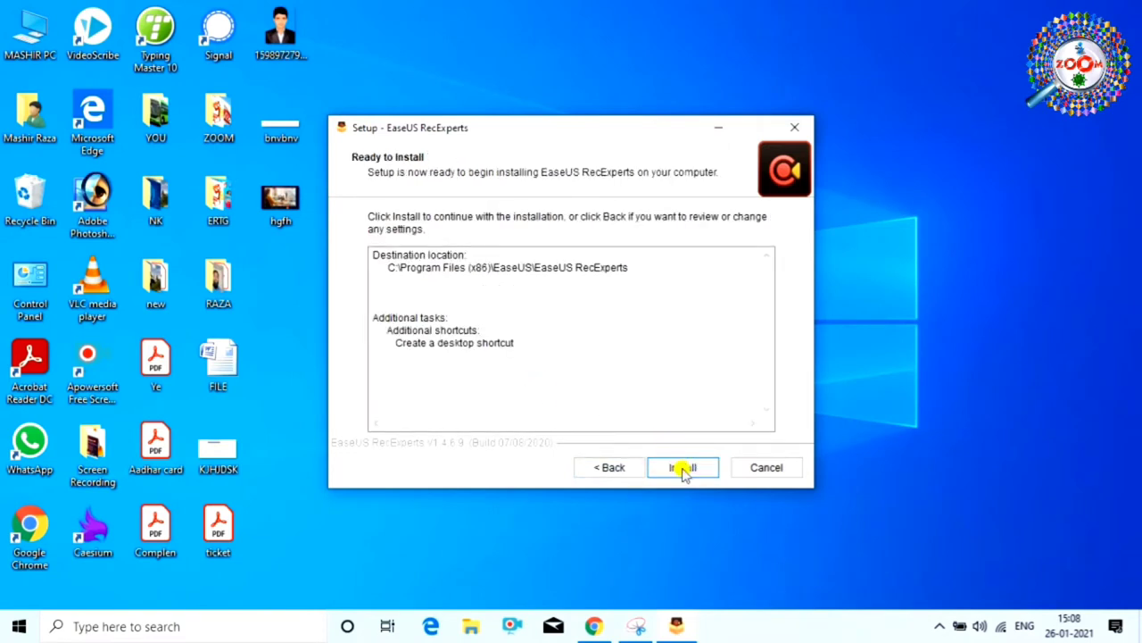
left_click(683, 470)
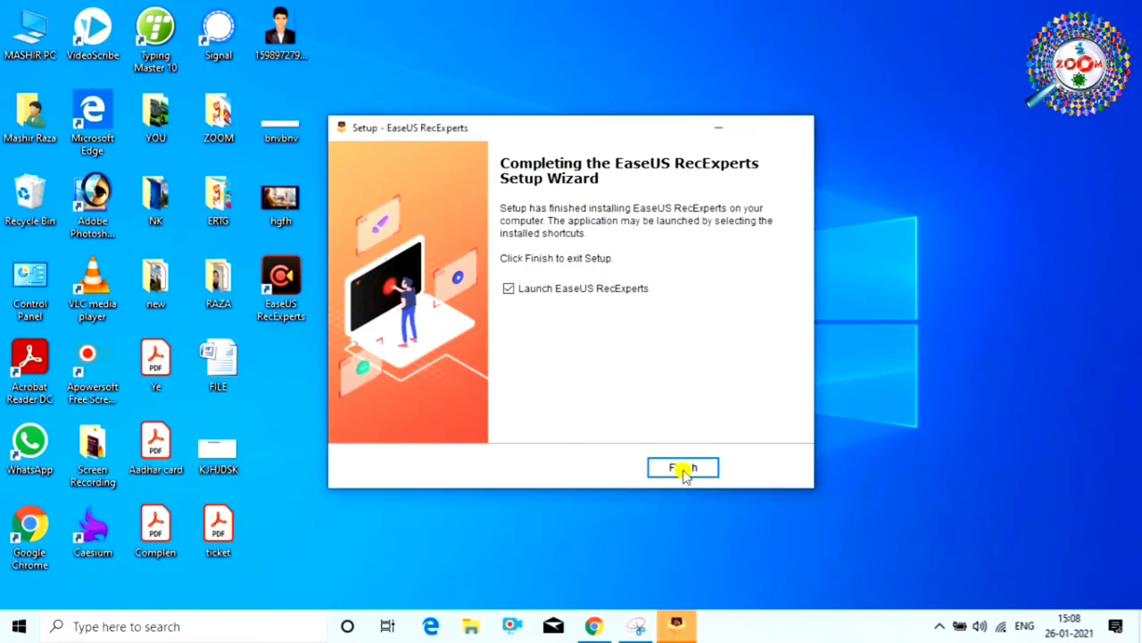
left_click(682, 468)
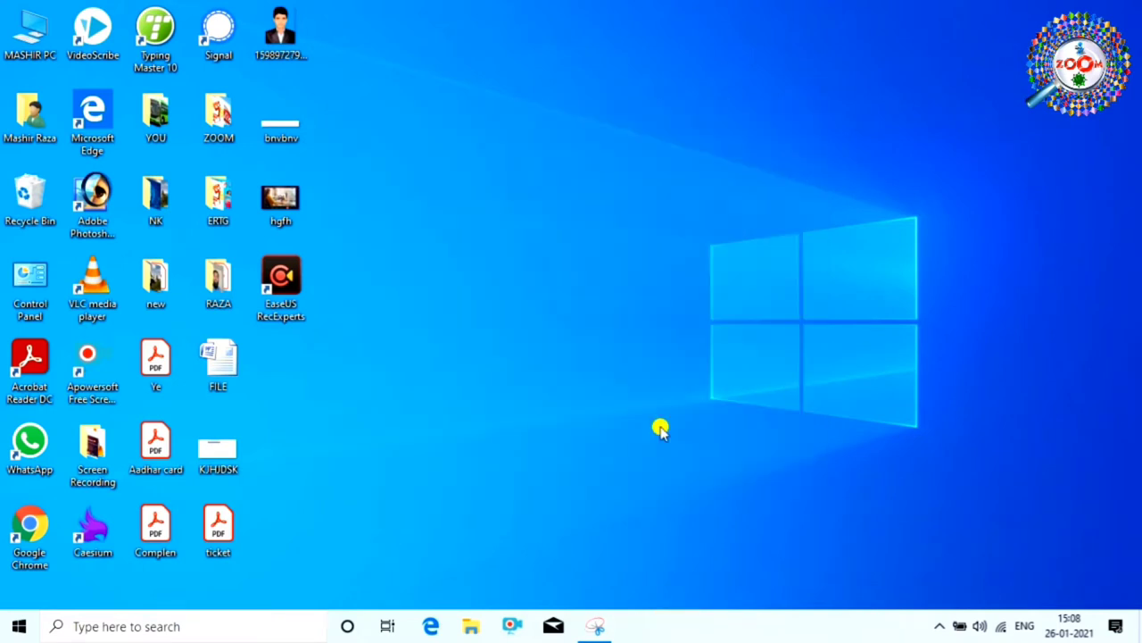
Move the EaseUS RecExperts shortcut to the middle of the desktop, then launch the program from it and dismiss its introductory tips
left_click_drag(277, 285, 595, 295)
double_click(594, 288)
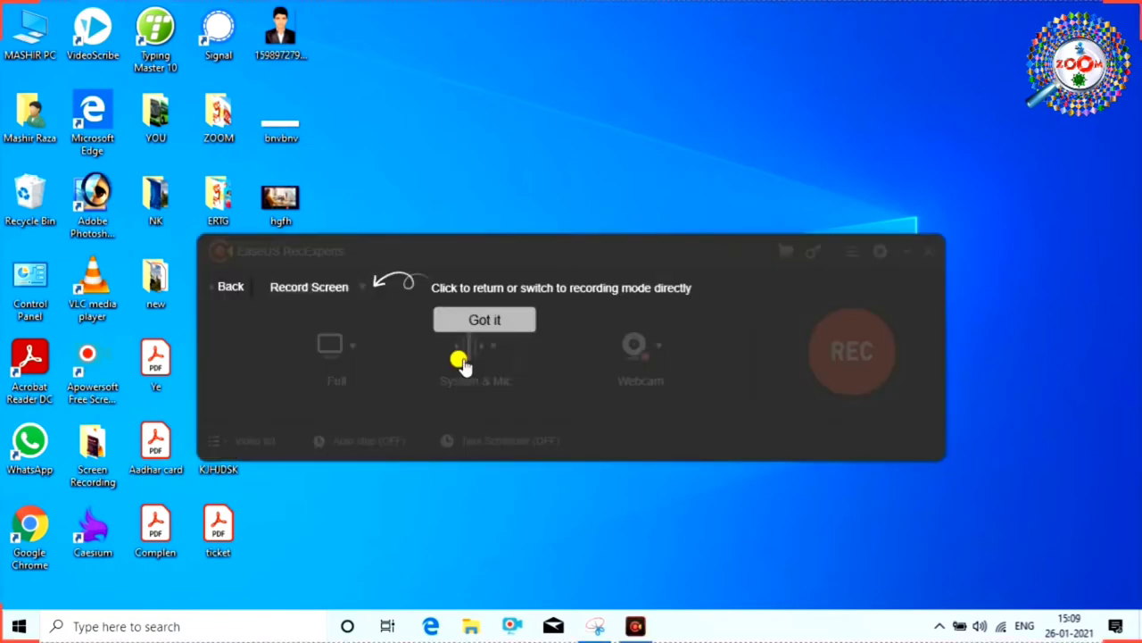
left_click(485, 321)
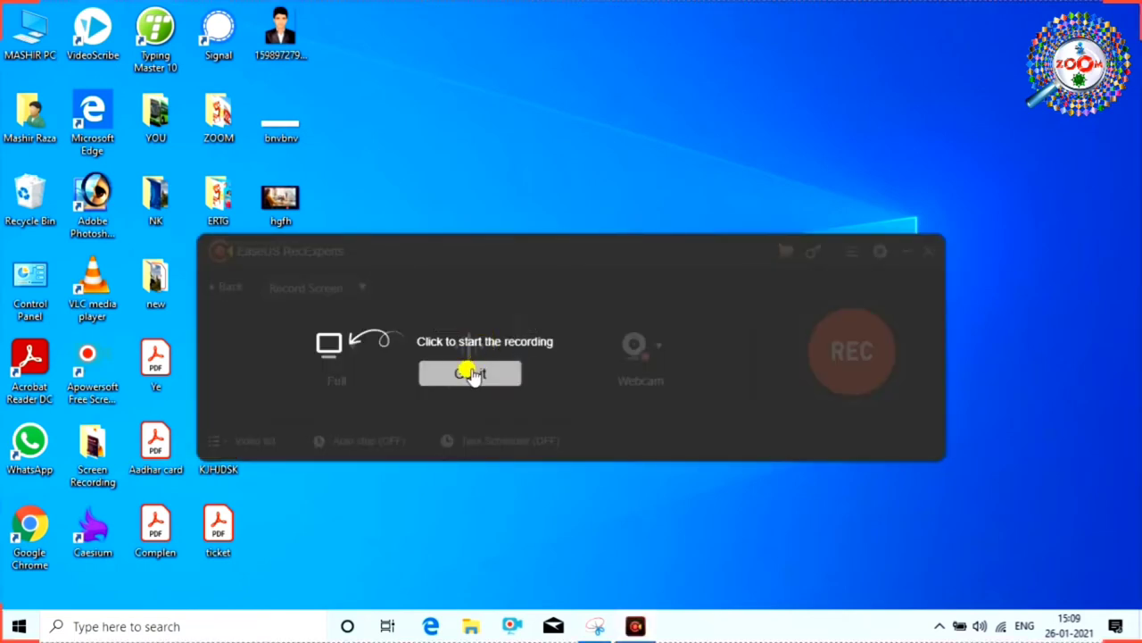
left_click(467, 371)
left_click(646, 377)
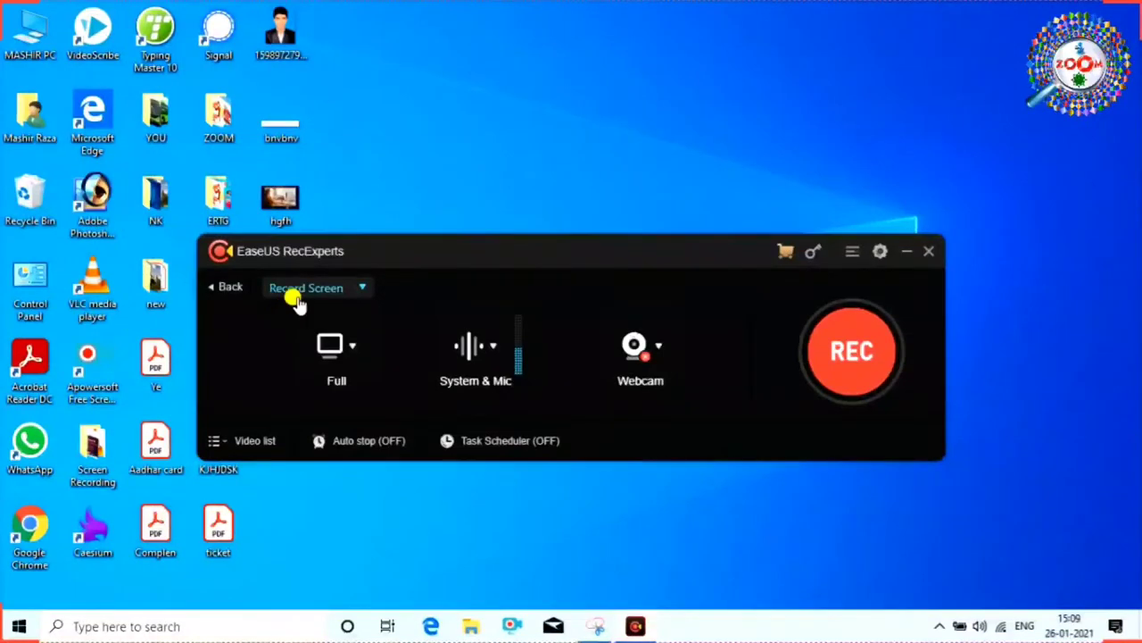
Choose the Record Screen mode and select a custom recording region of about 284 × 261 around the EaseUS RecExperts desktop shortcut
left_click(361, 289)
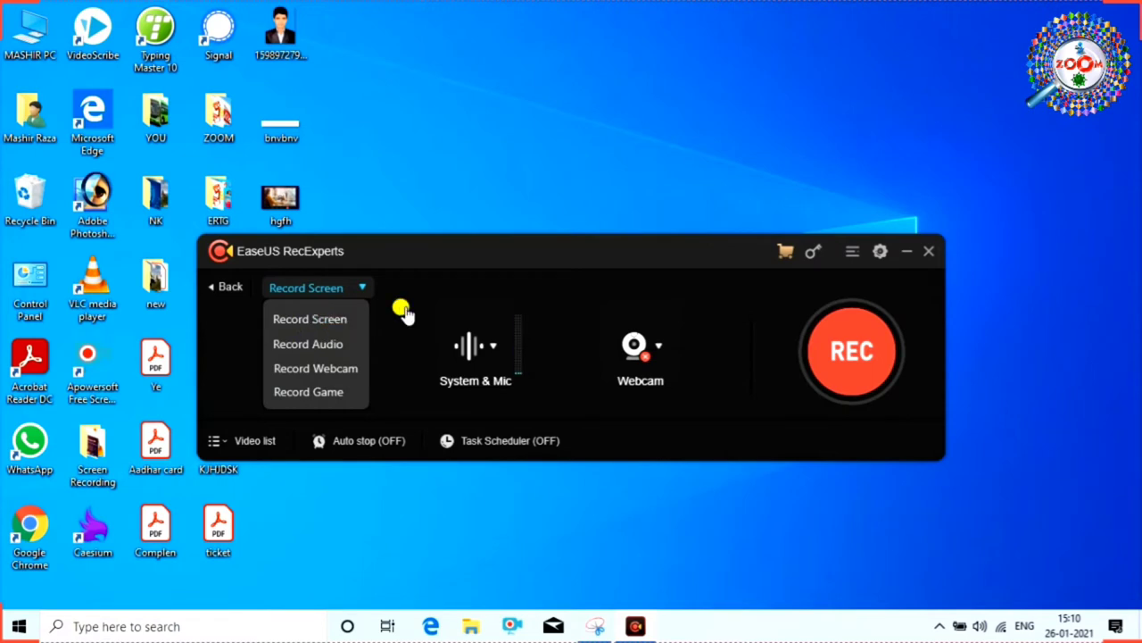
left_click(312, 319)
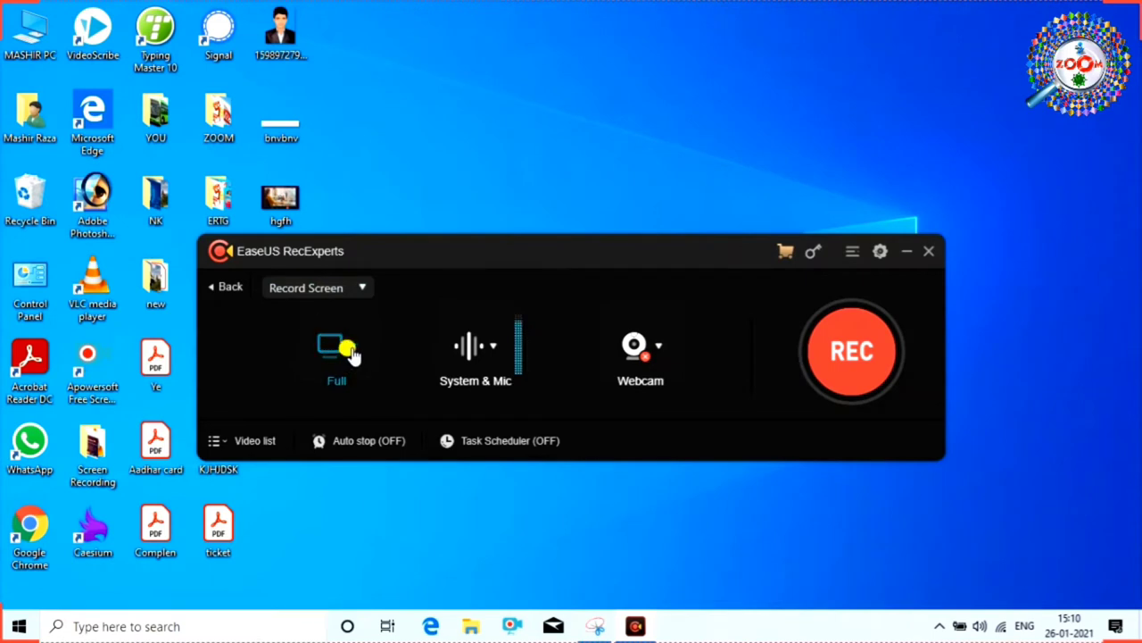
left_click(353, 348)
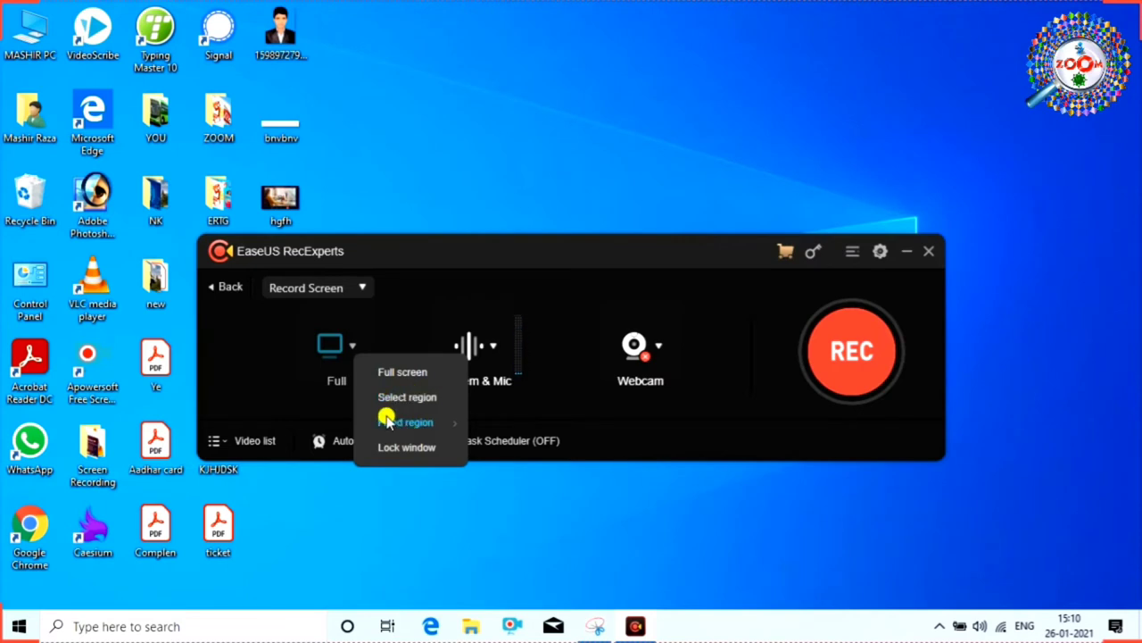
mouse_move(434, 428)
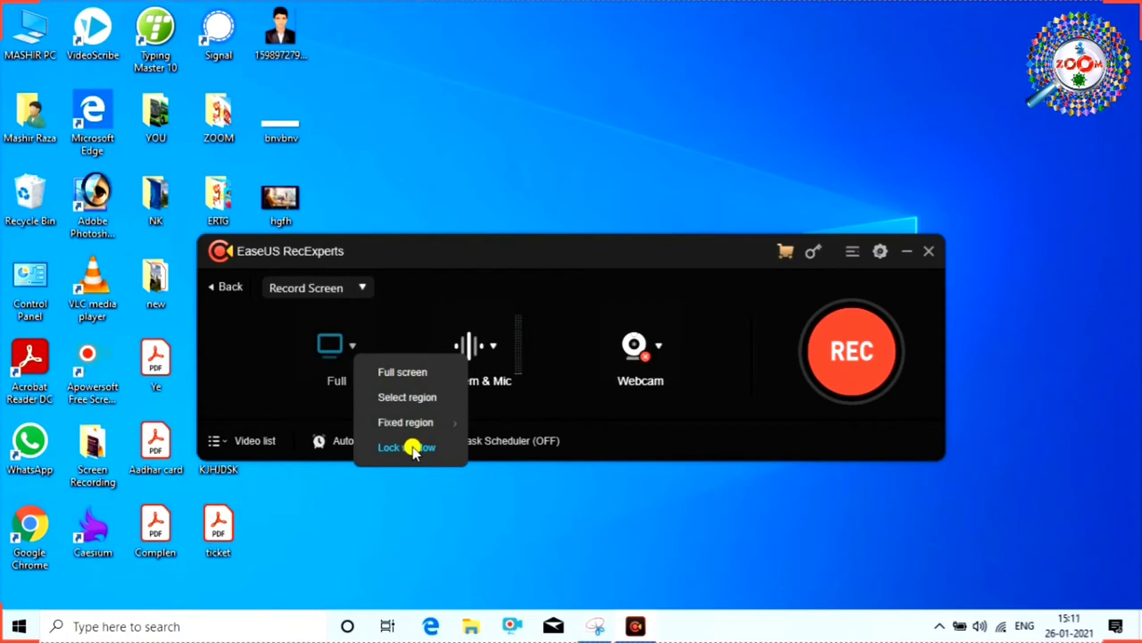
left_click(414, 398)
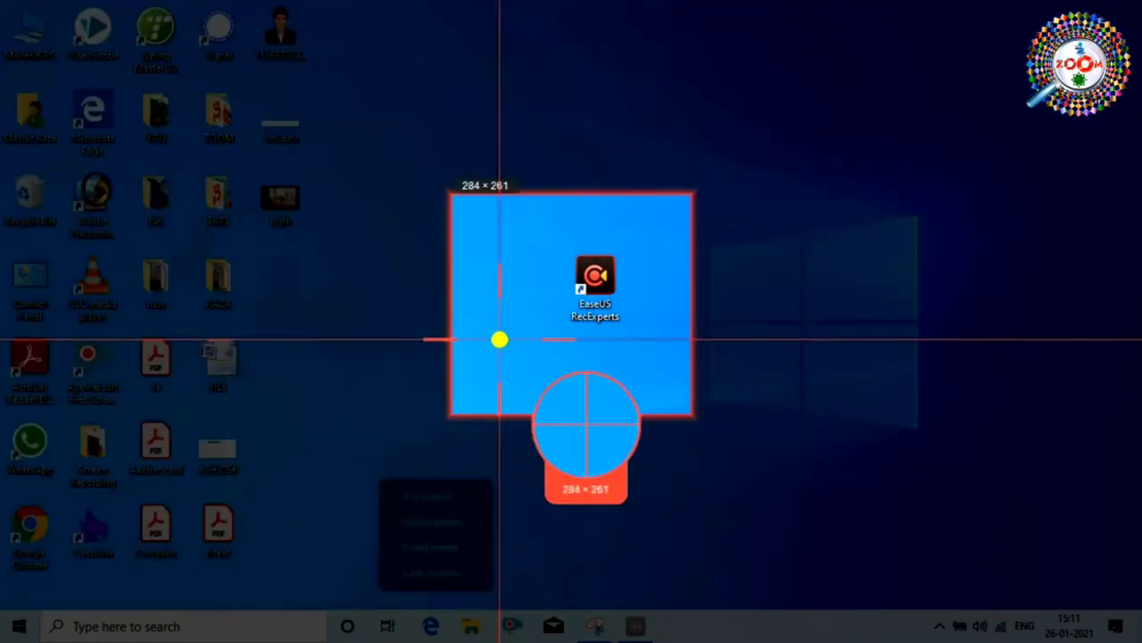
left_click(499, 339)
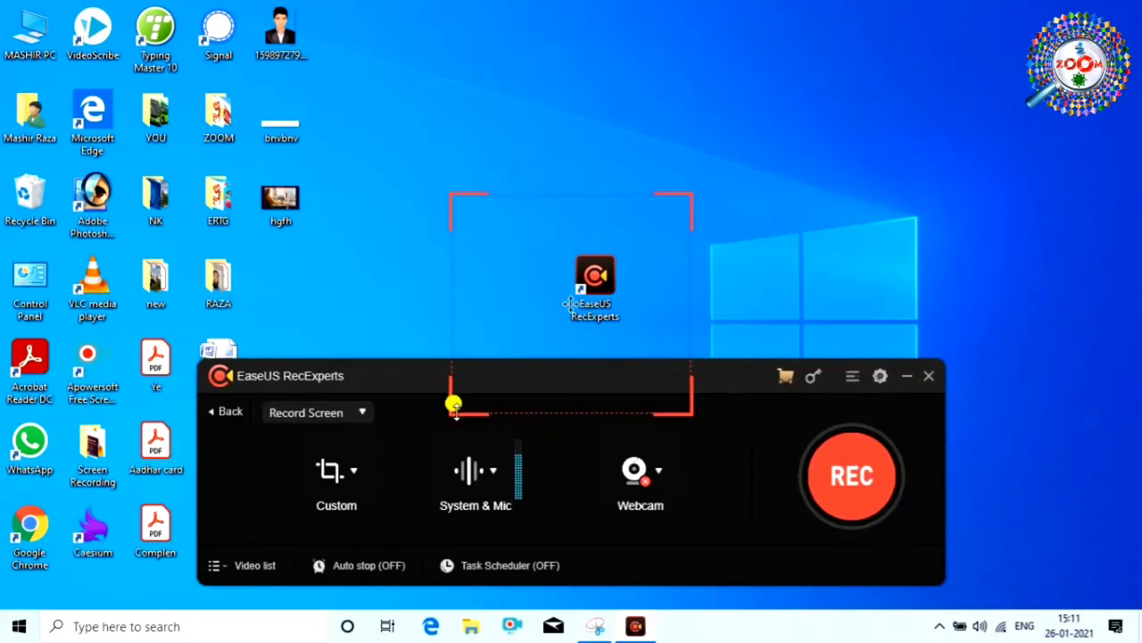
Enlarge the custom recording region upward and to both sides, spanning from the first column of desktop icons to the wallpaper's Windows logo
left_click_drag(435, 426, 466, 416)
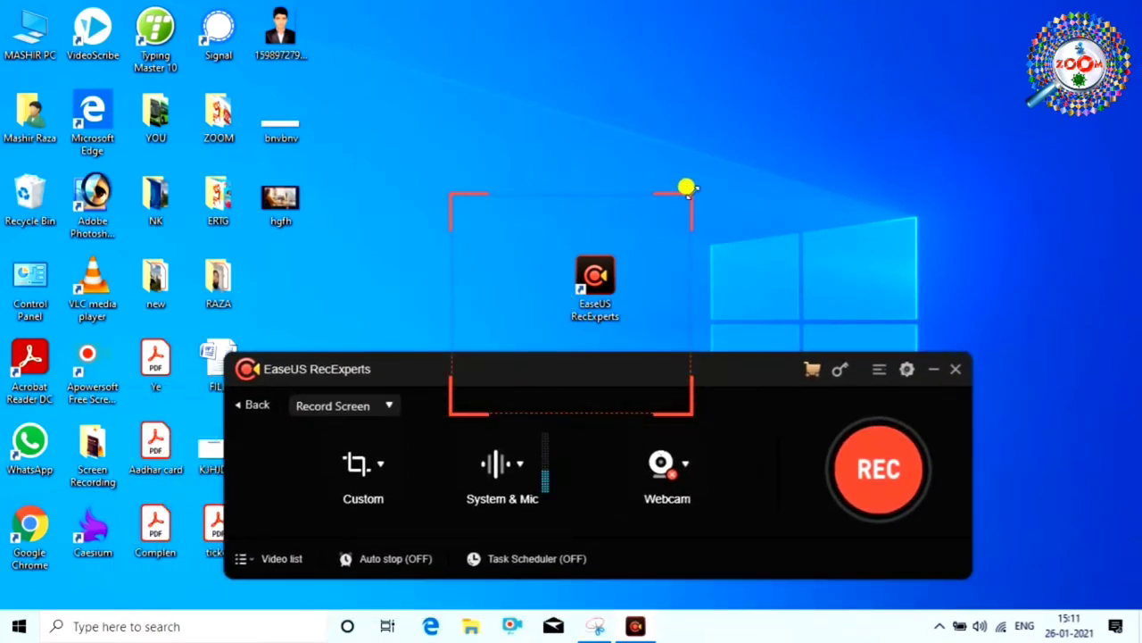
left_click_drag(689, 190, 889, 79)
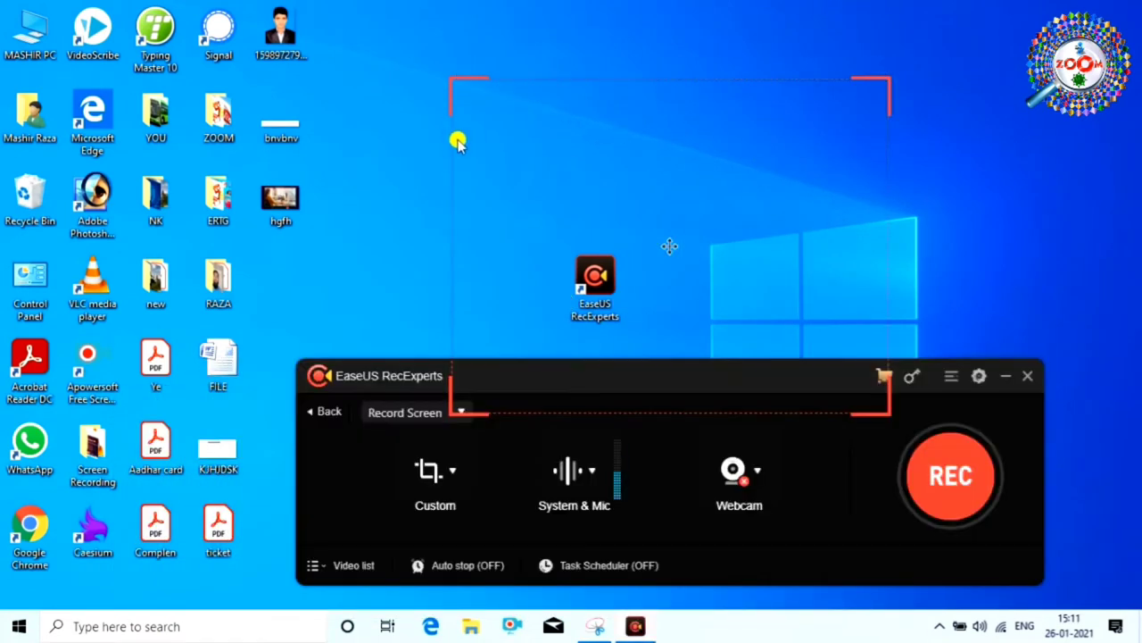
left_click_drag(444, 77, 22, 68)
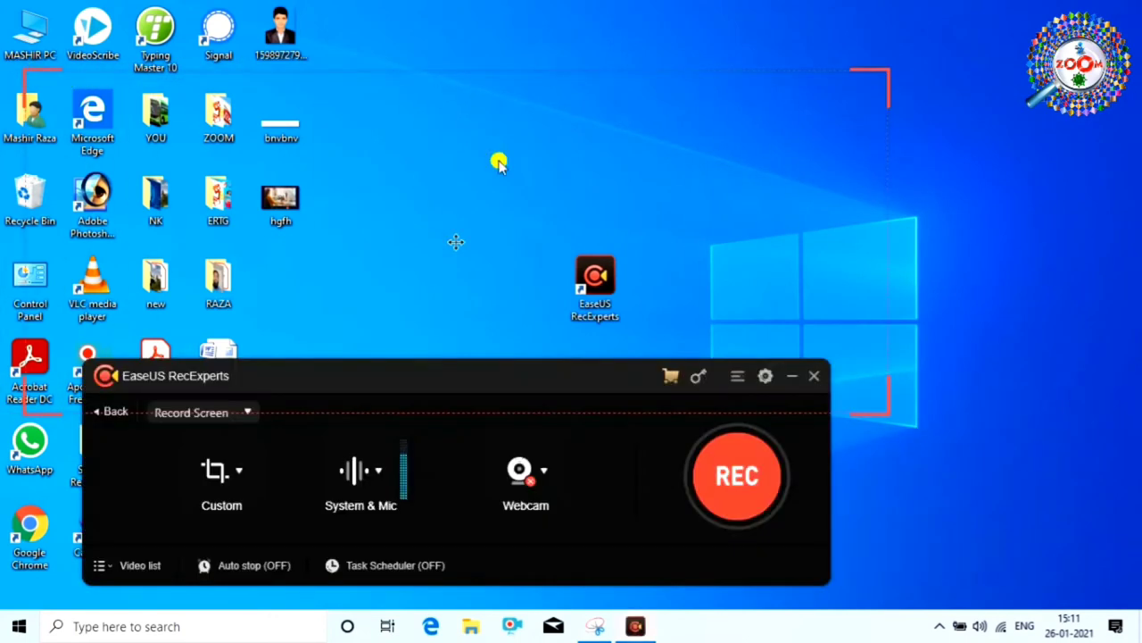
Extend the custom recording region past the Windows logo and up to the screen's upper edge, and exclude the desktop icon columns from it
left_click_drag(886, 75, 1104, 70)
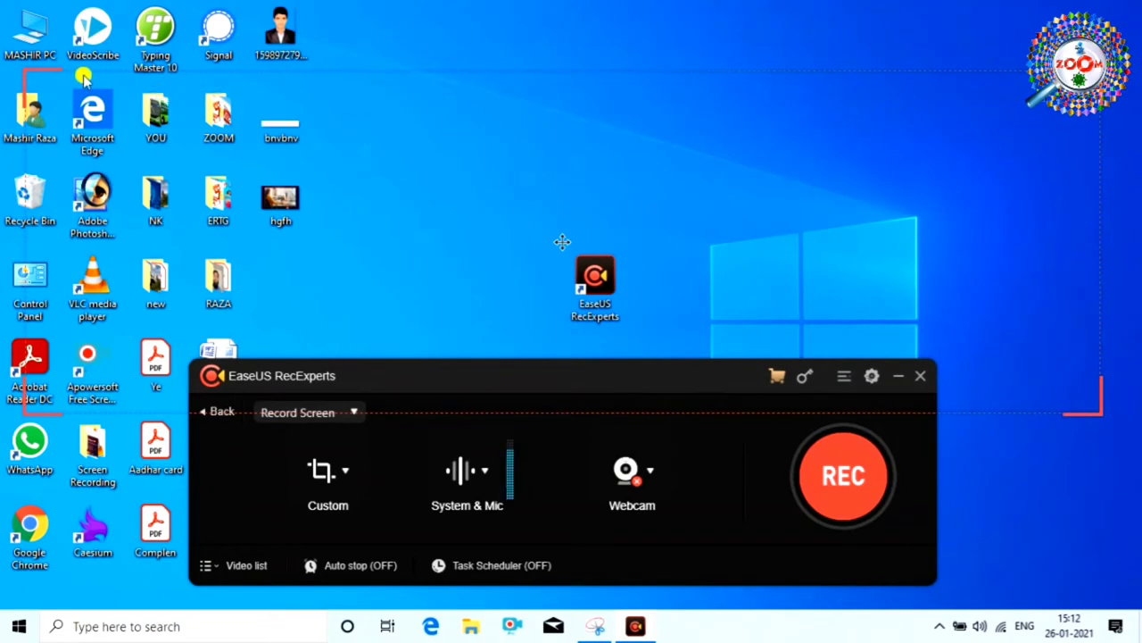
left_click_drag(42, 62, 29, 2)
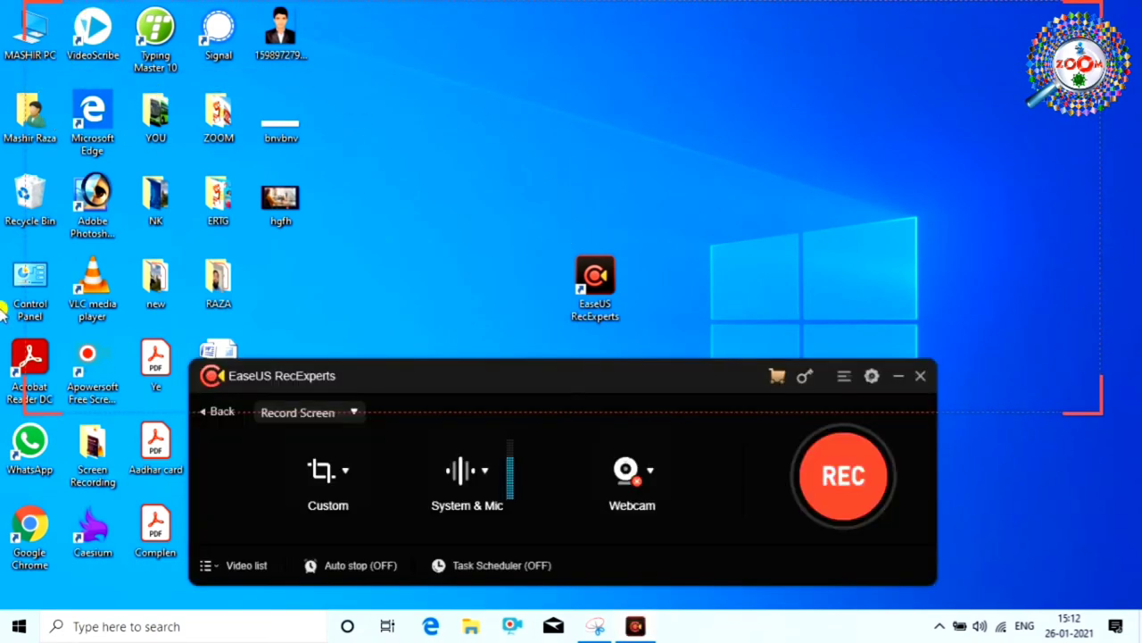
left_click_drag(33, 407, 457, 440)
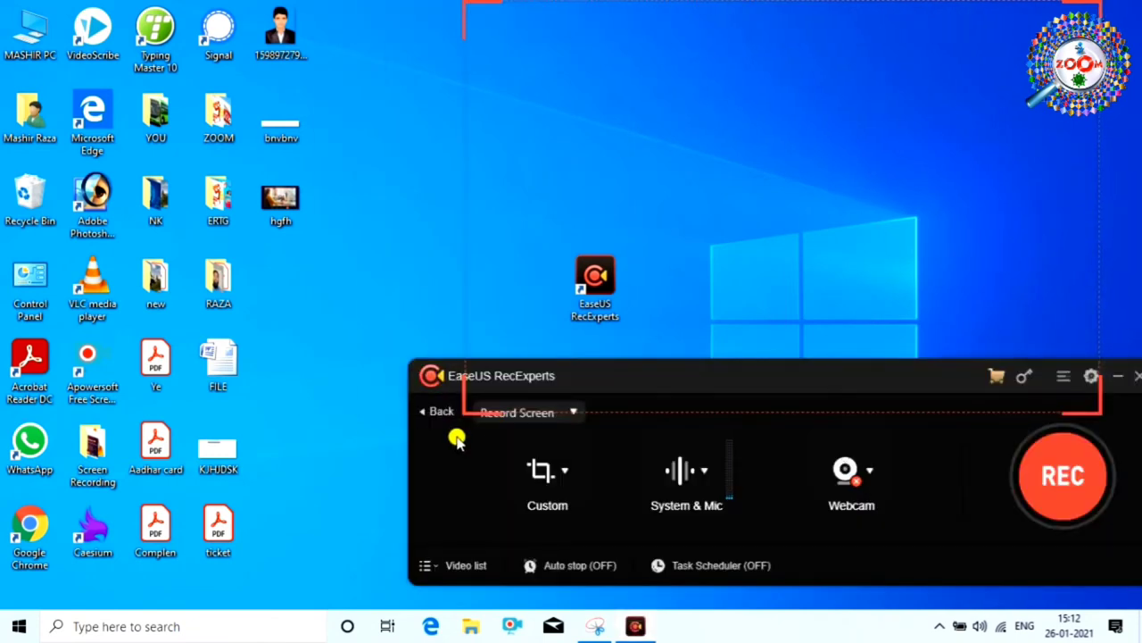
Set the recording area to the fixed region 1366x768 (Full screen)
left_click(571, 474)
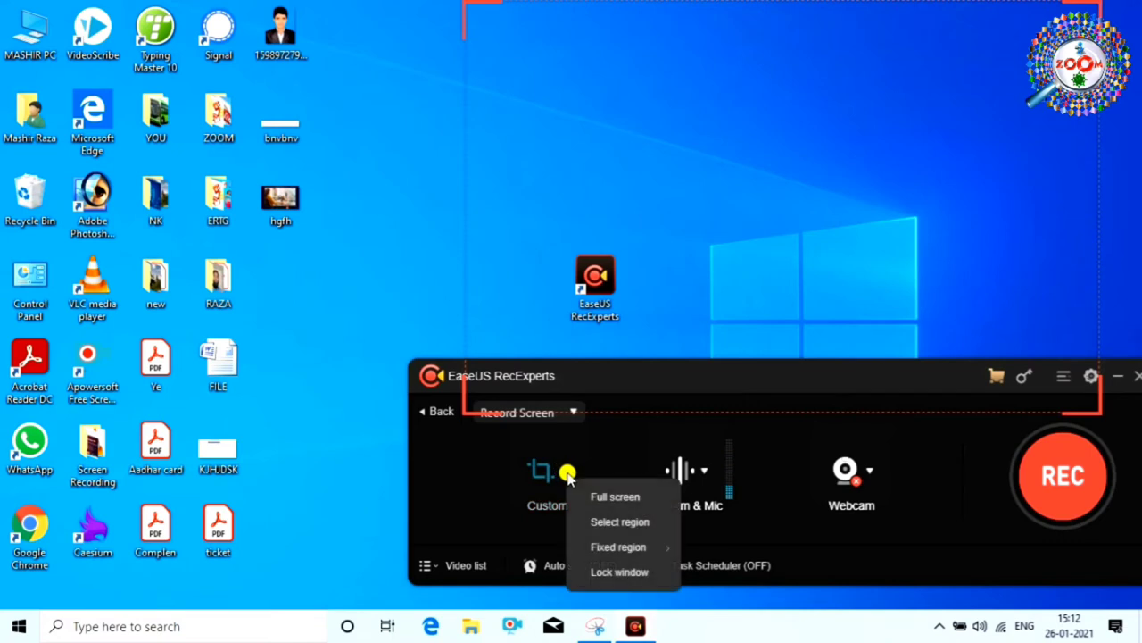
mouse_move(615, 548)
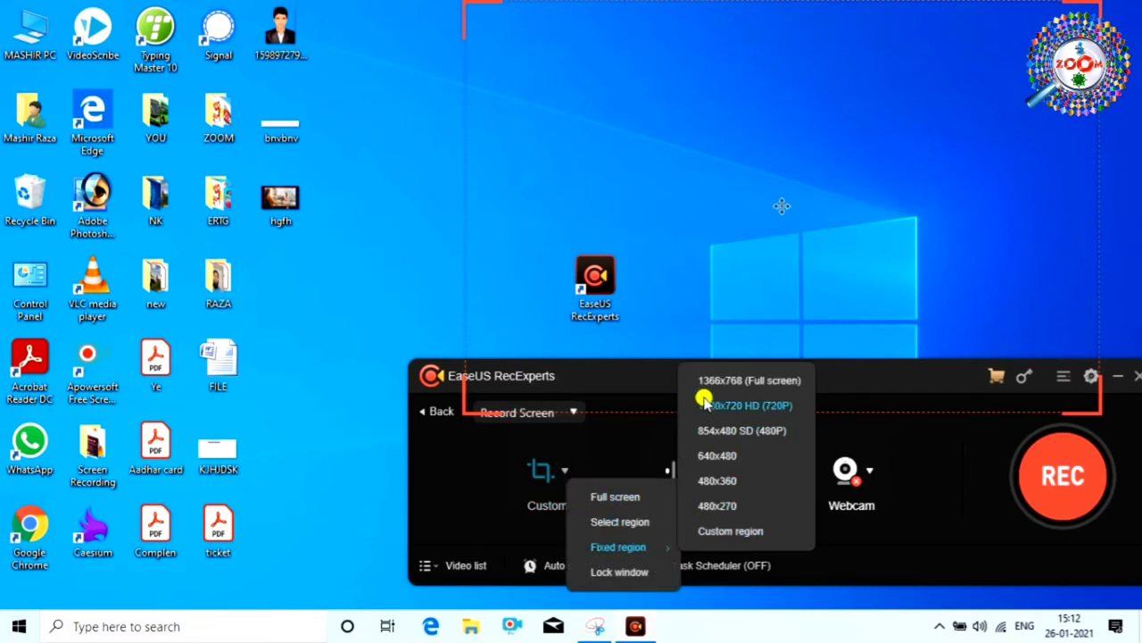
left_click(763, 382)
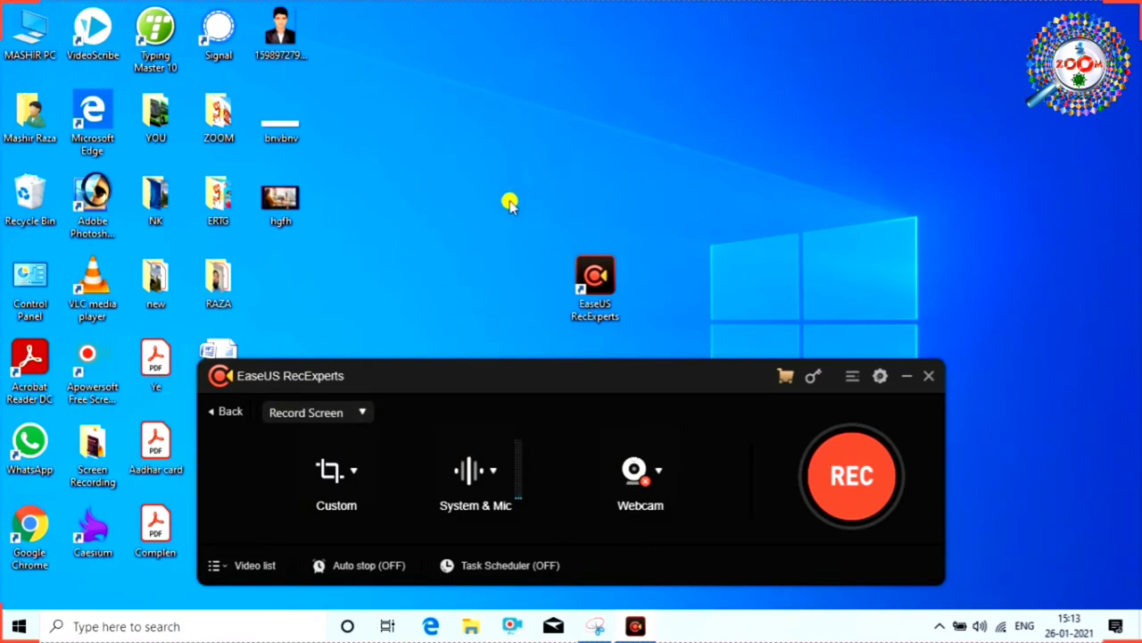
Switch the recording's audio source to Microphone only, and return it to System sound and microphone
left_click(490, 469)
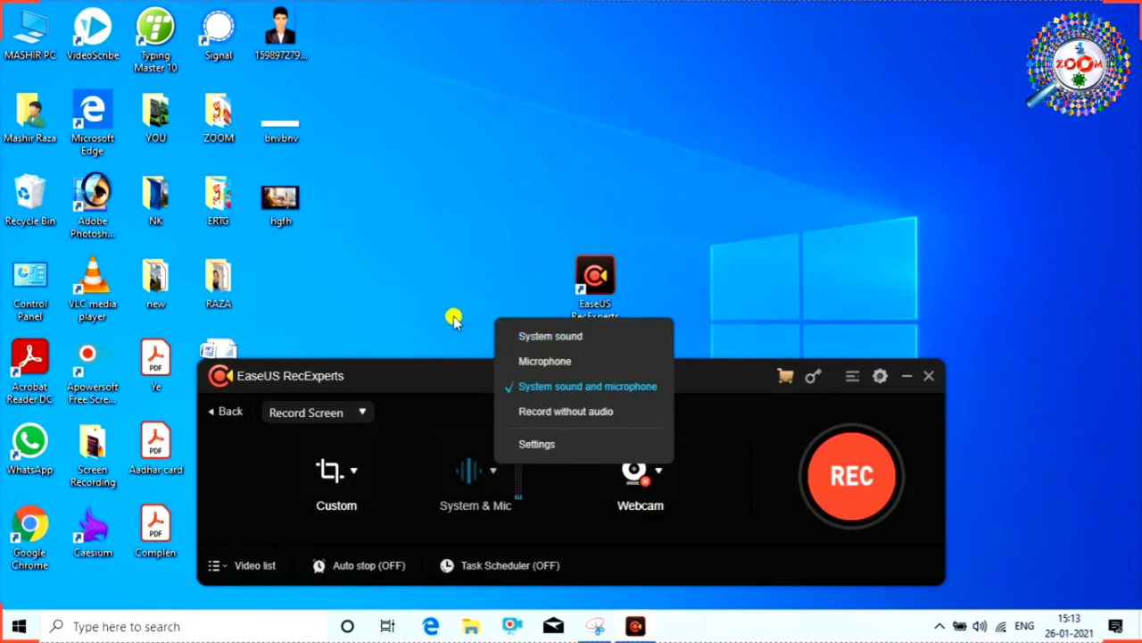
left_click(537, 361)
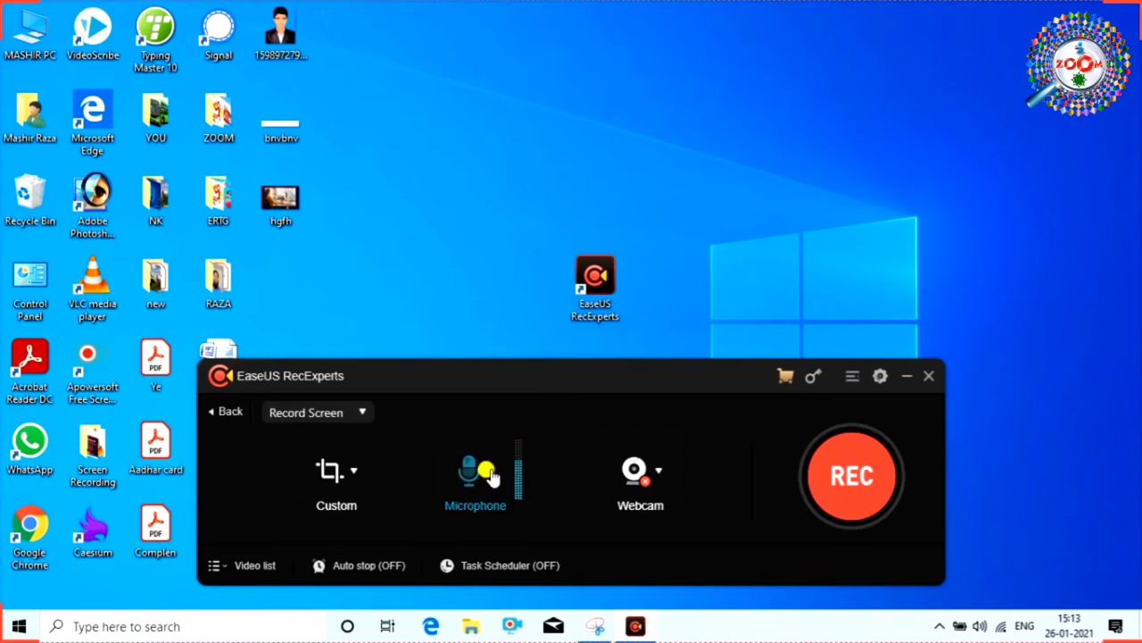
left_click(486, 471)
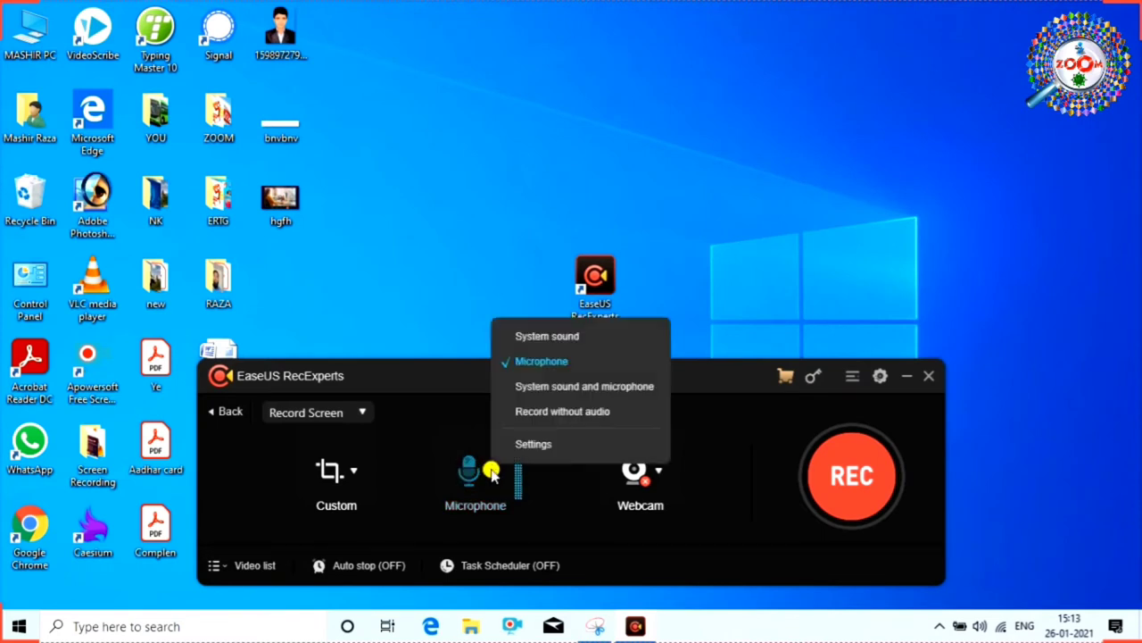
left_click(527, 387)
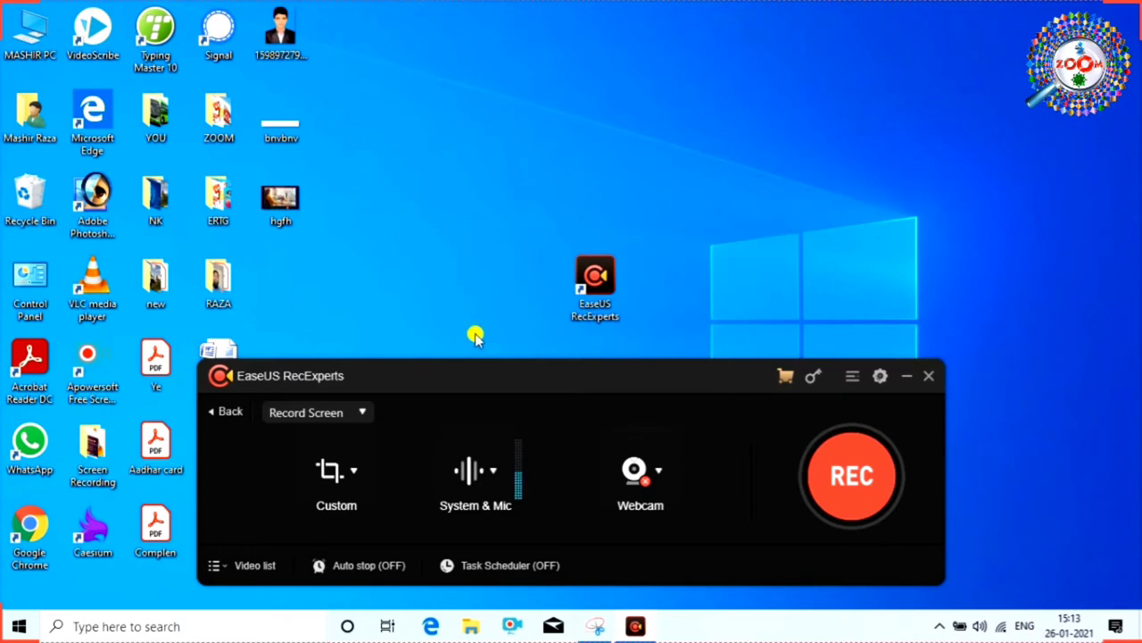
Review the audio source options without changing them, and choose Record without webcam for the camera
left_click(492, 471)
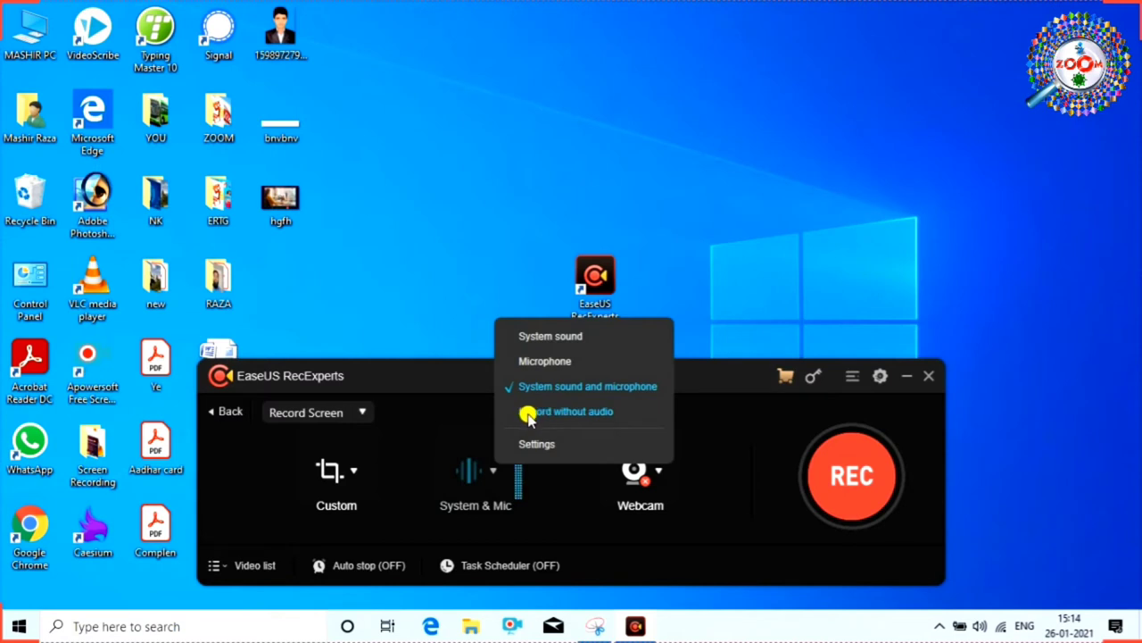
left_click(439, 259)
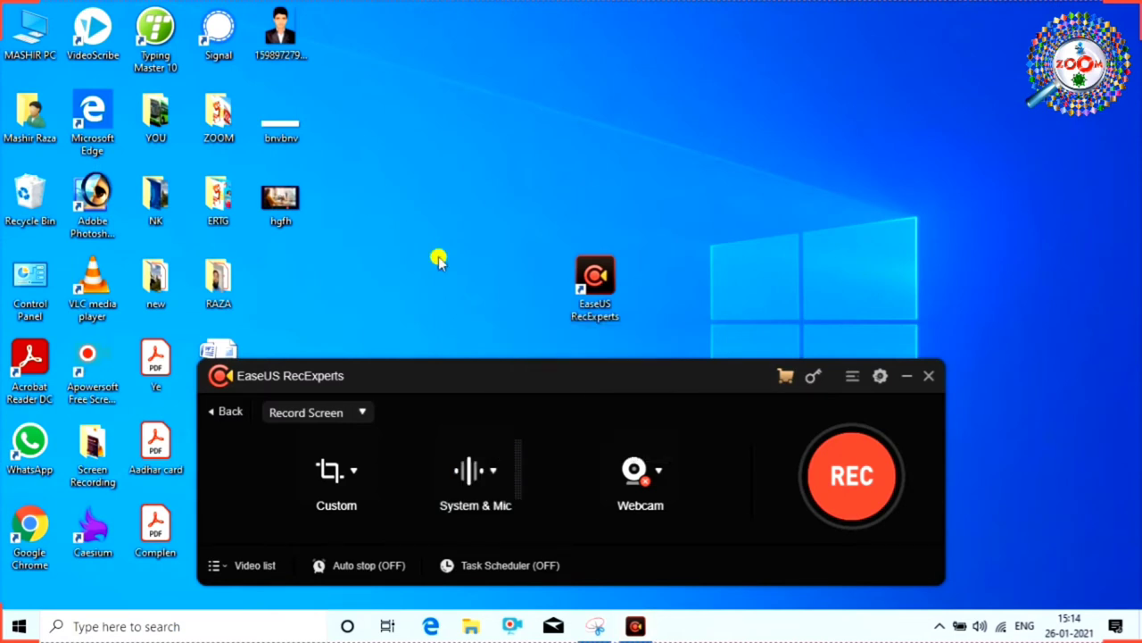
left_click(659, 475)
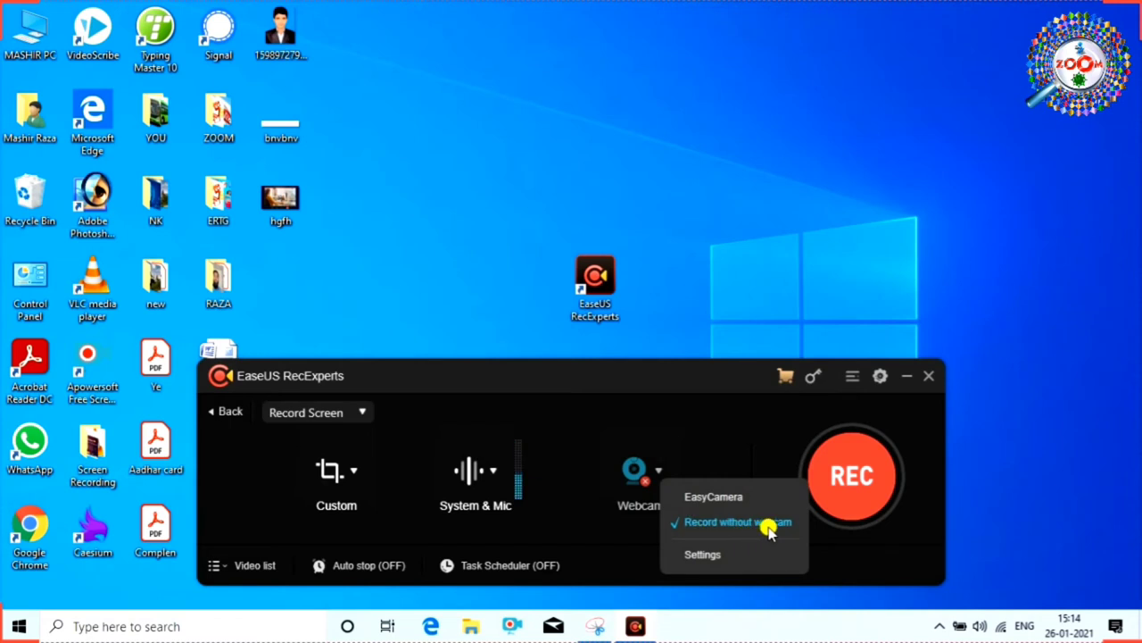
left_click(701, 522)
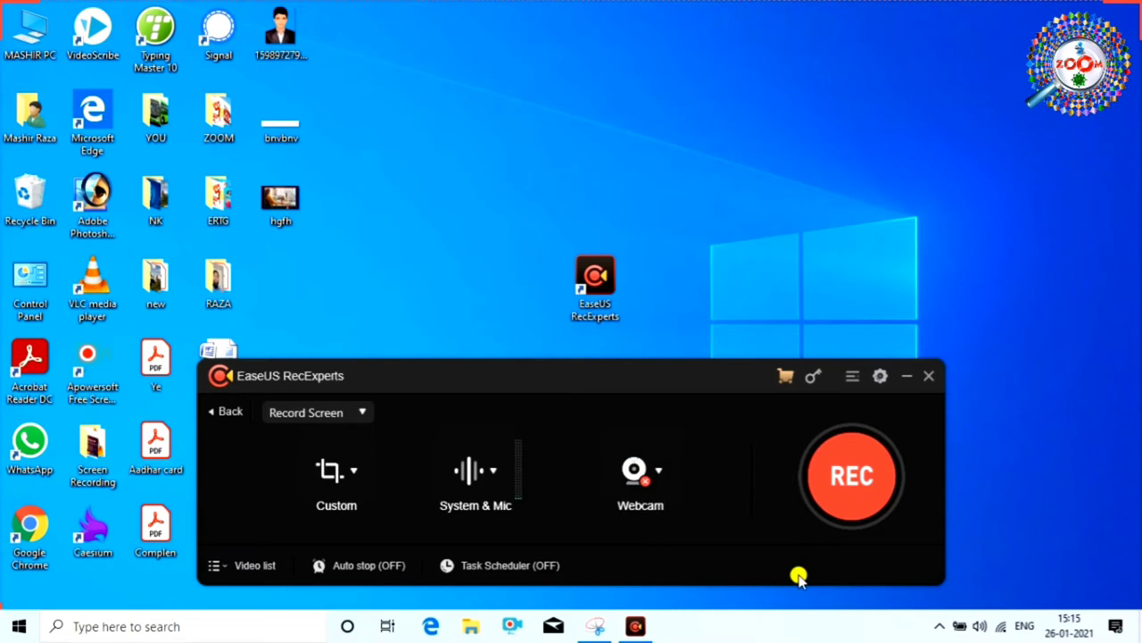
Open the recorder settings, look inside the output folder in File Explorer, and close the folder window
left_click(880, 376)
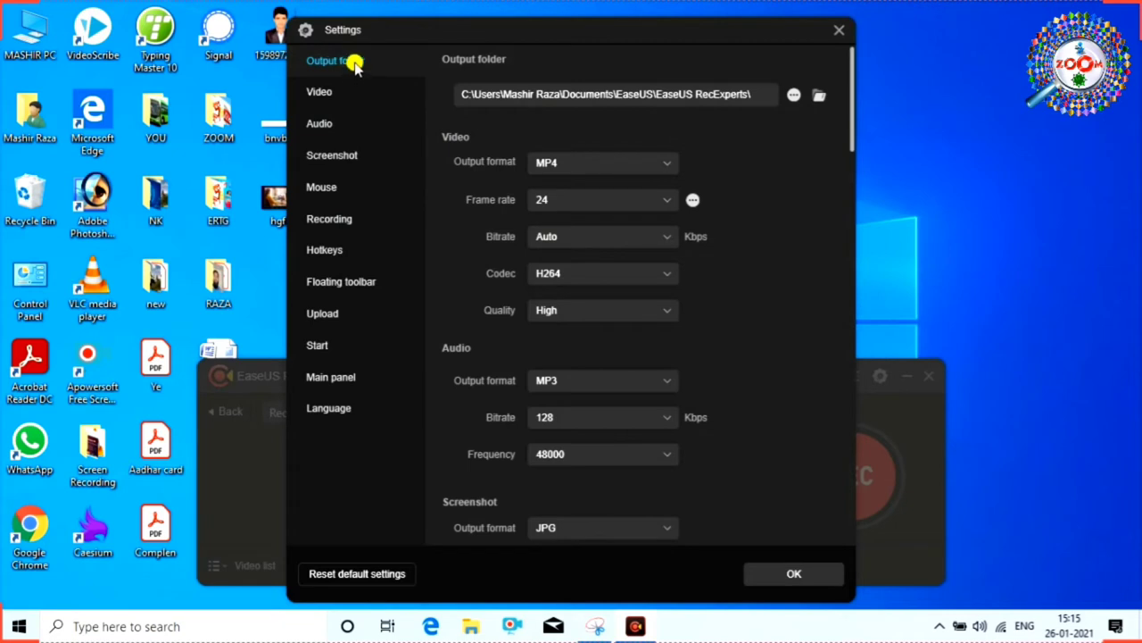
left_click(818, 95)
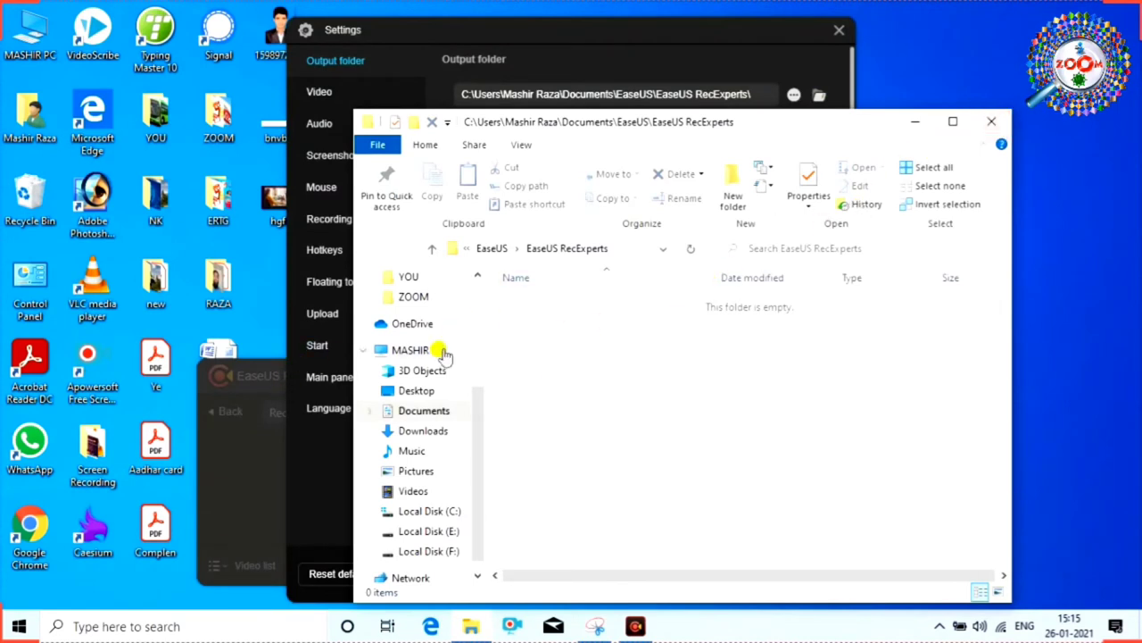
scroll(439, 353, "down", 1)
scroll(438, 343, "up", 1)
left_click(990, 121)
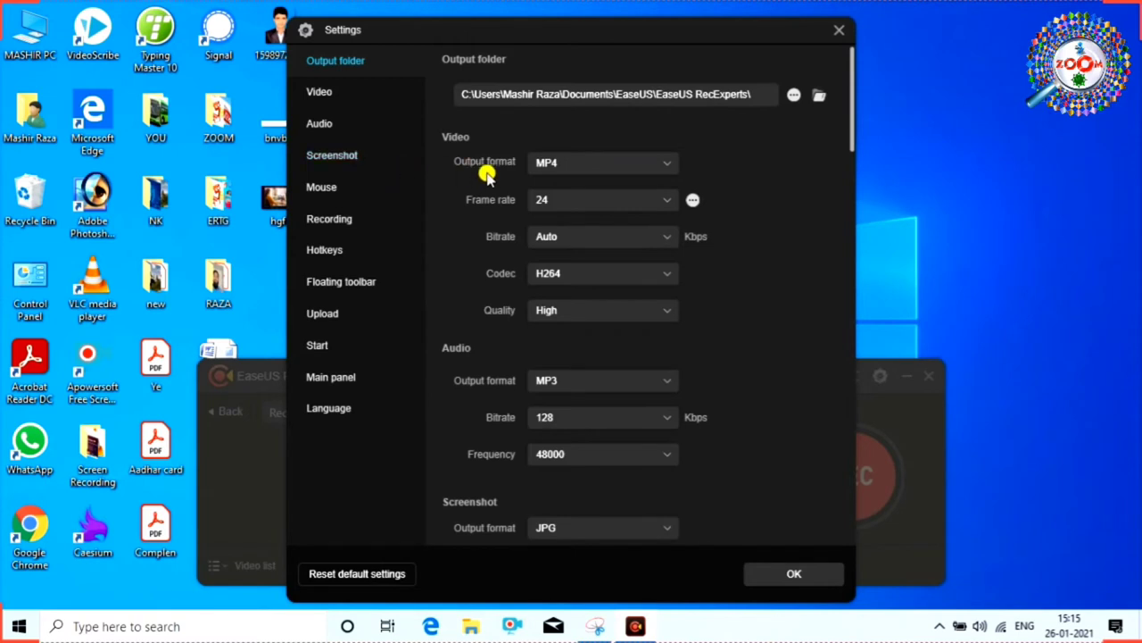
Choose MP4 as the video output format and set the video frame rate to 30
left_click(648, 168)
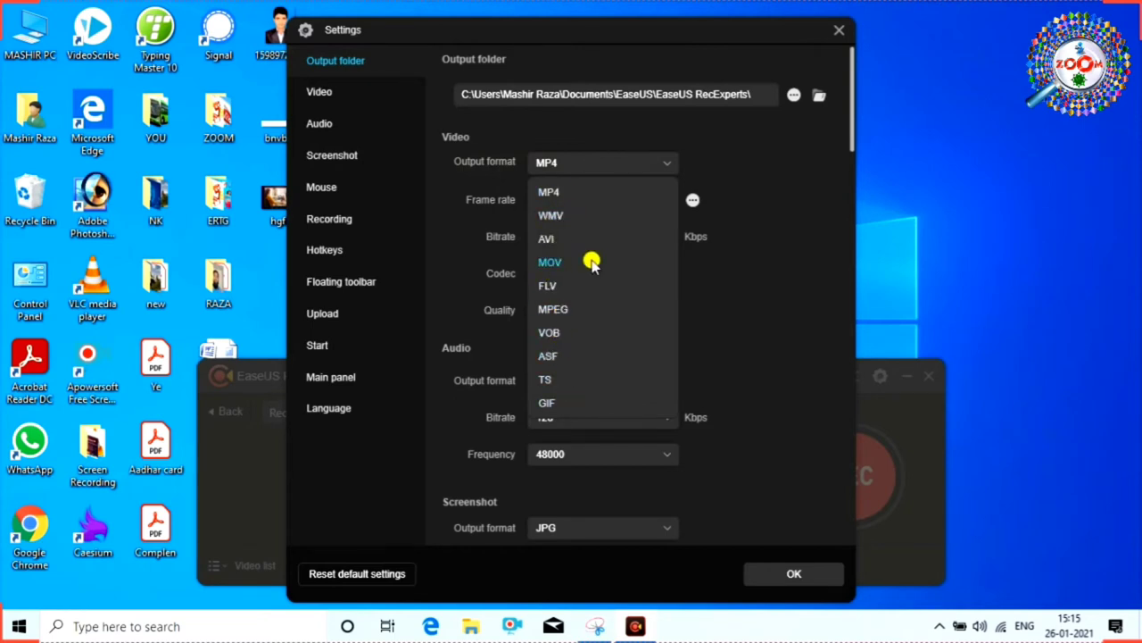
left_click(558, 194)
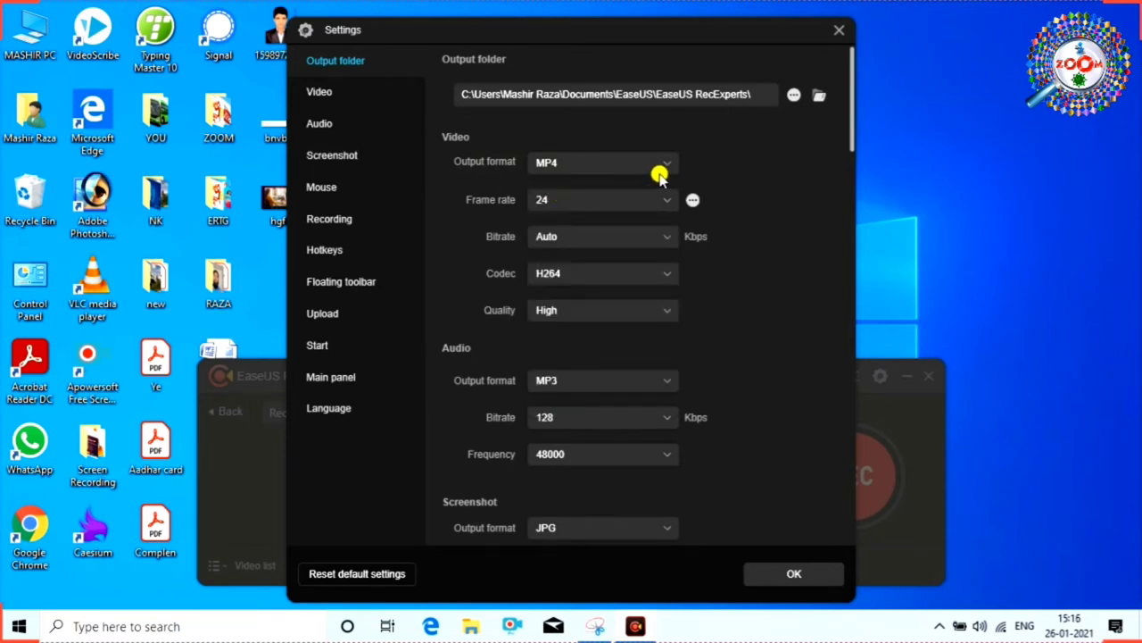
left_click(603, 202)
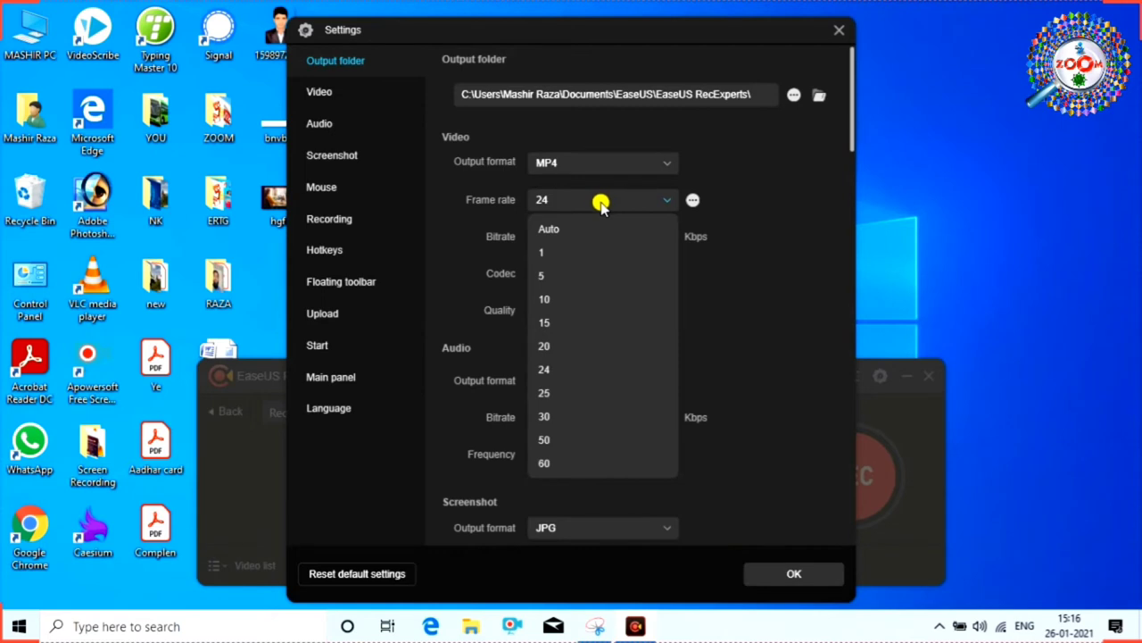
left_click(547, 417)
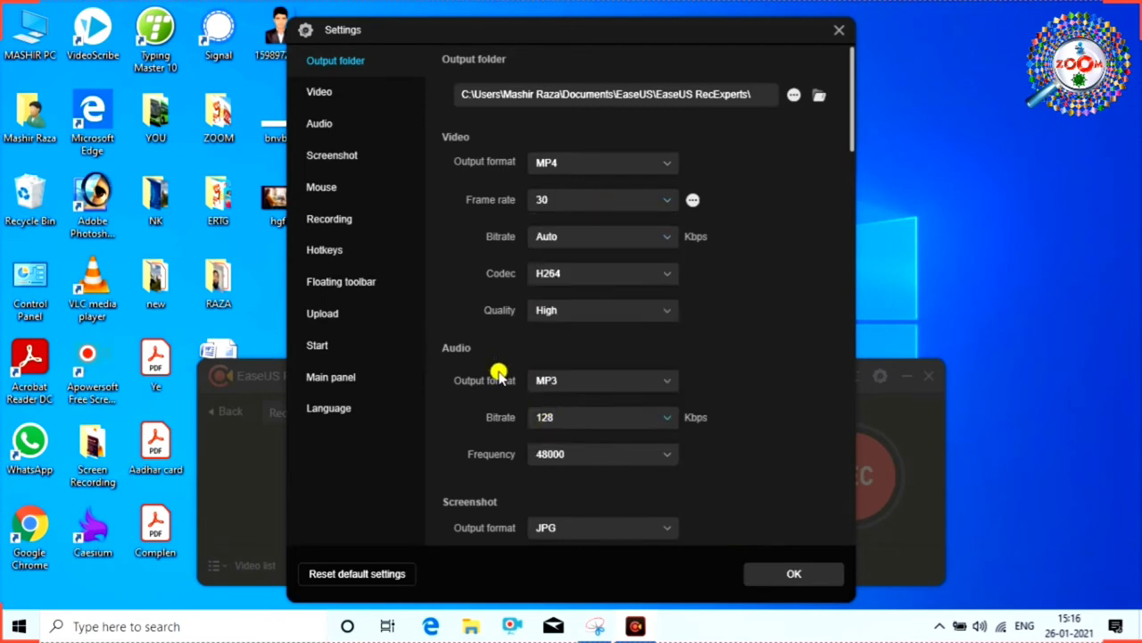
Review the audio output formats, choose JPG as the screenshot output format, and save the recorder settings
left_click(631, 383)
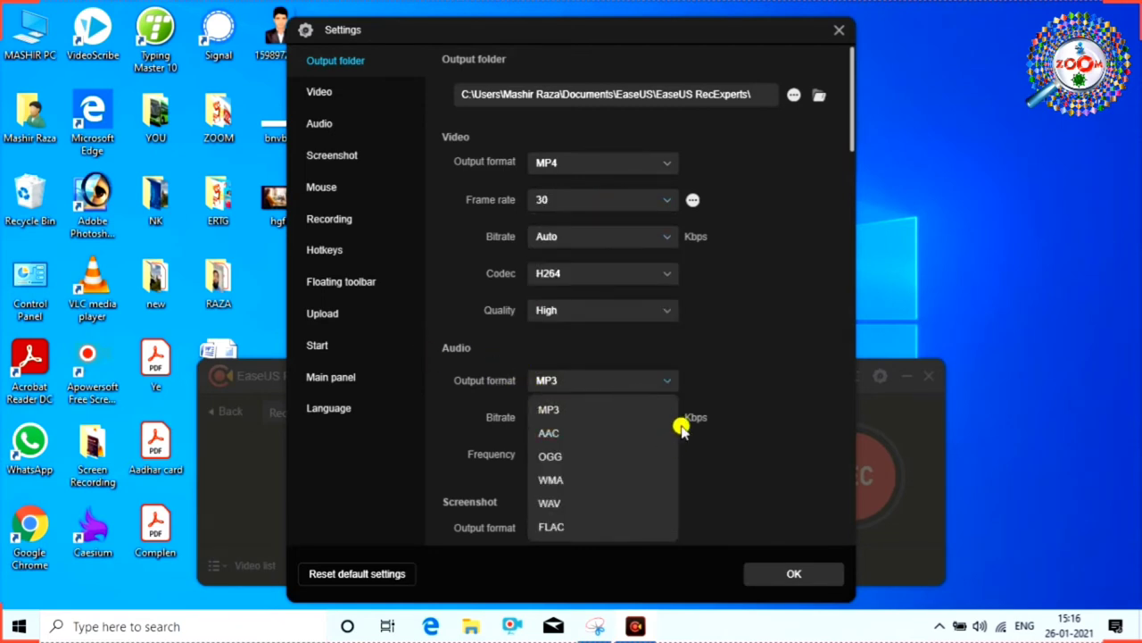
left_click(727, 451)
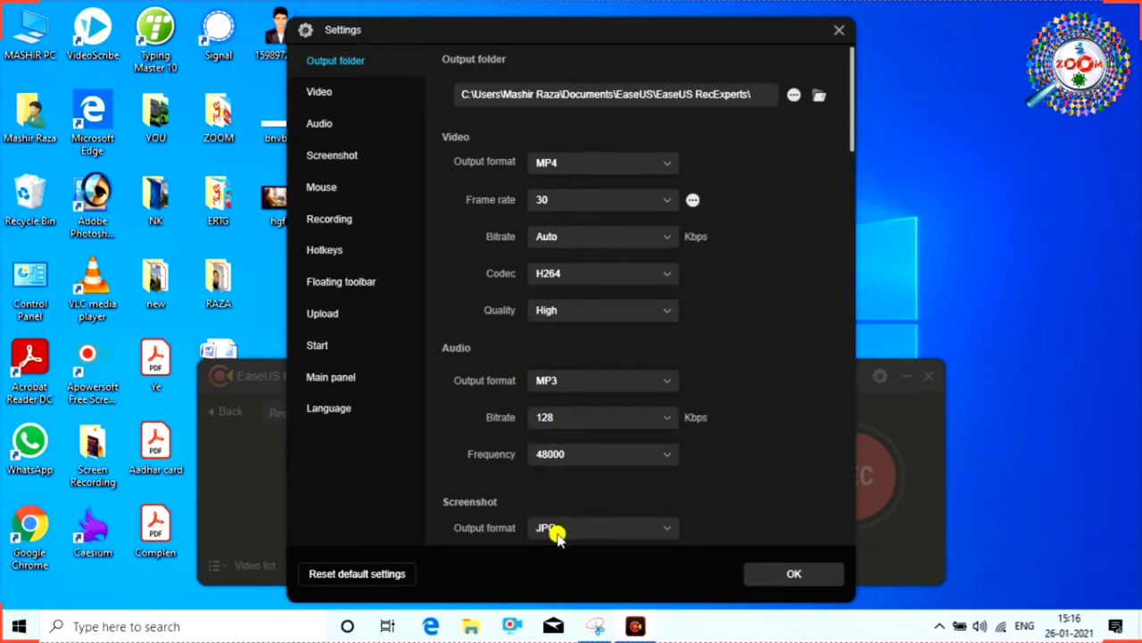
left_click(642, 530)
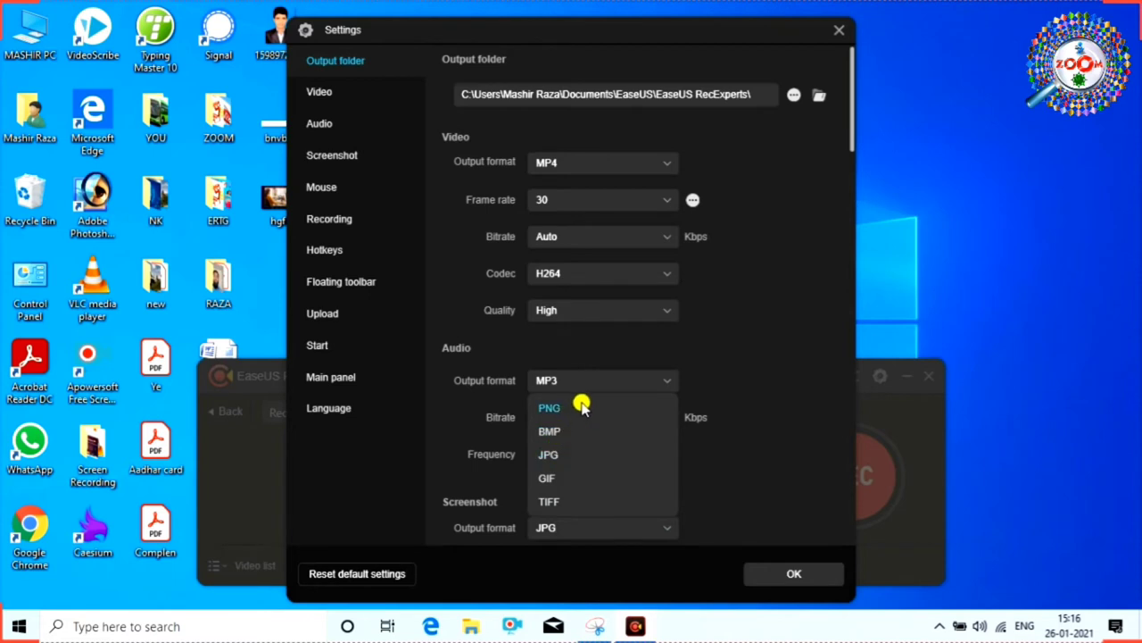
left_click(571, 455)
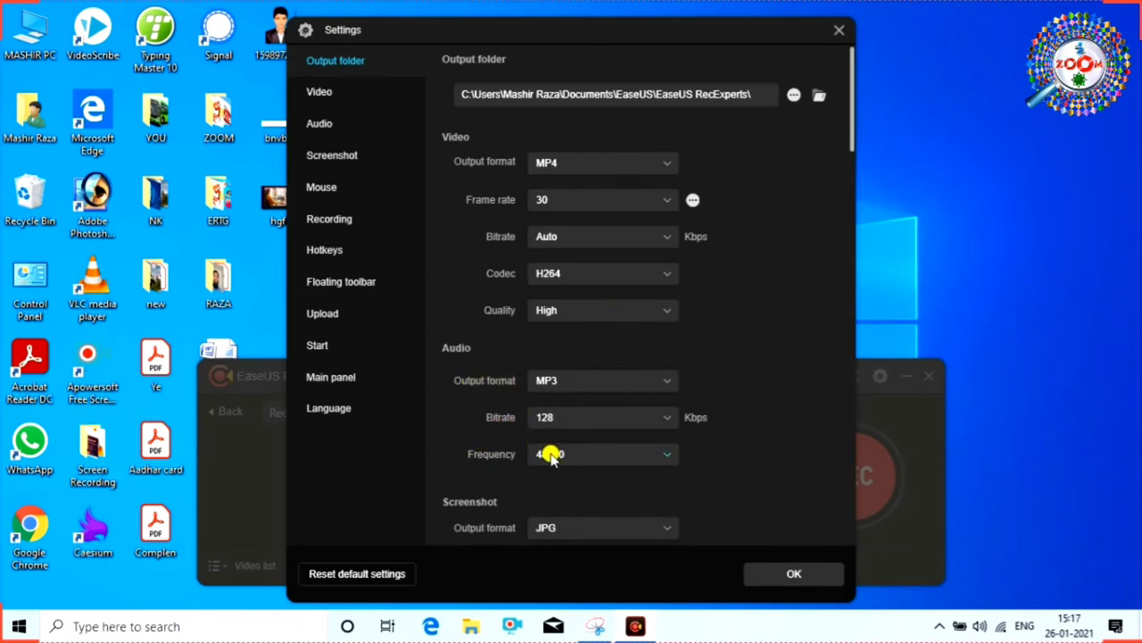
left_click(797, 575)
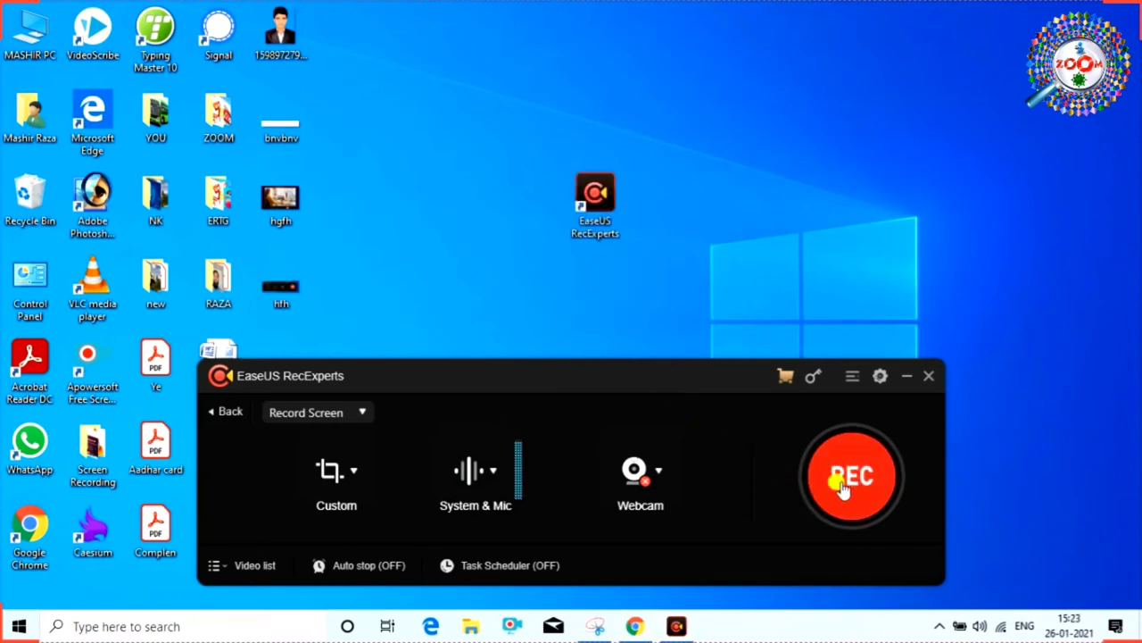
Start the screen recording with the Evaluate option instead of activating, and switch to the EaseUS RecExperts page in Chrome
left_click(843, 489)
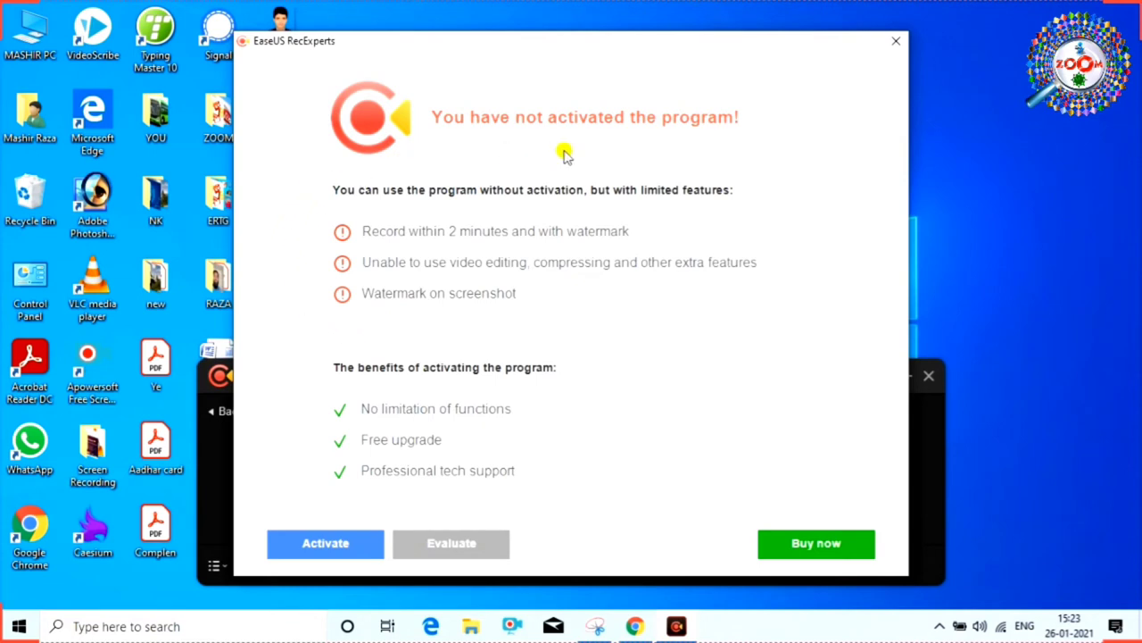
left_click(455, 542)
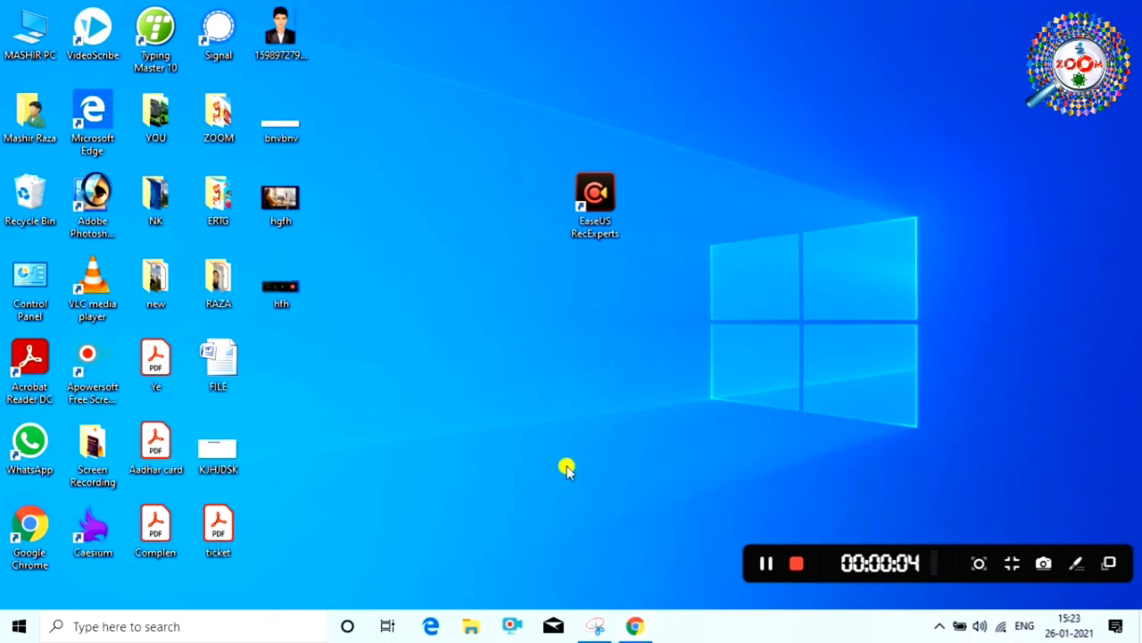
left_click(635, 625)
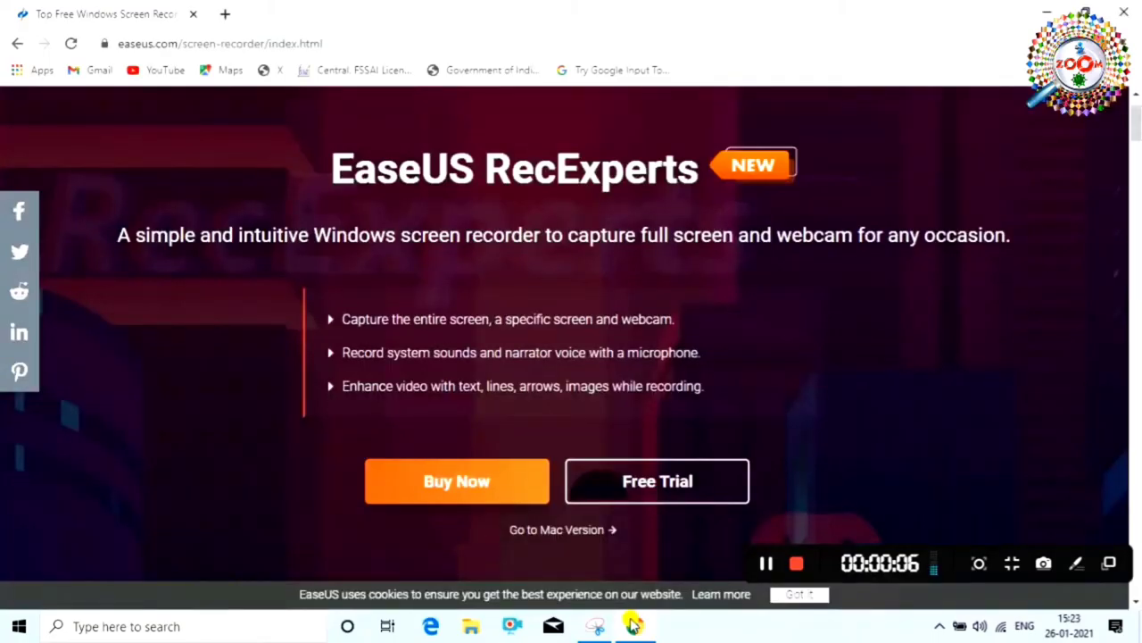
Examine the feature, sharing and editing sections of the EaseUS RecExperts web page, returning to its headline while the recording runs
scroll(457, 458, "down", 3)
scroll(457, 458, "down", 12)
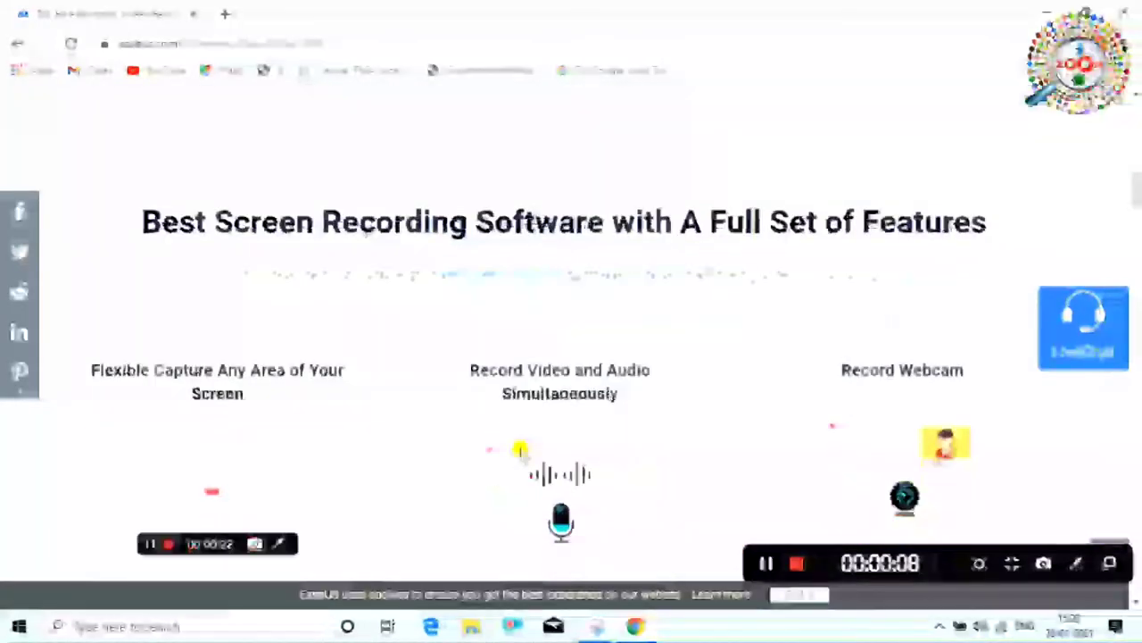
scroll(527, 453, "down", 10)
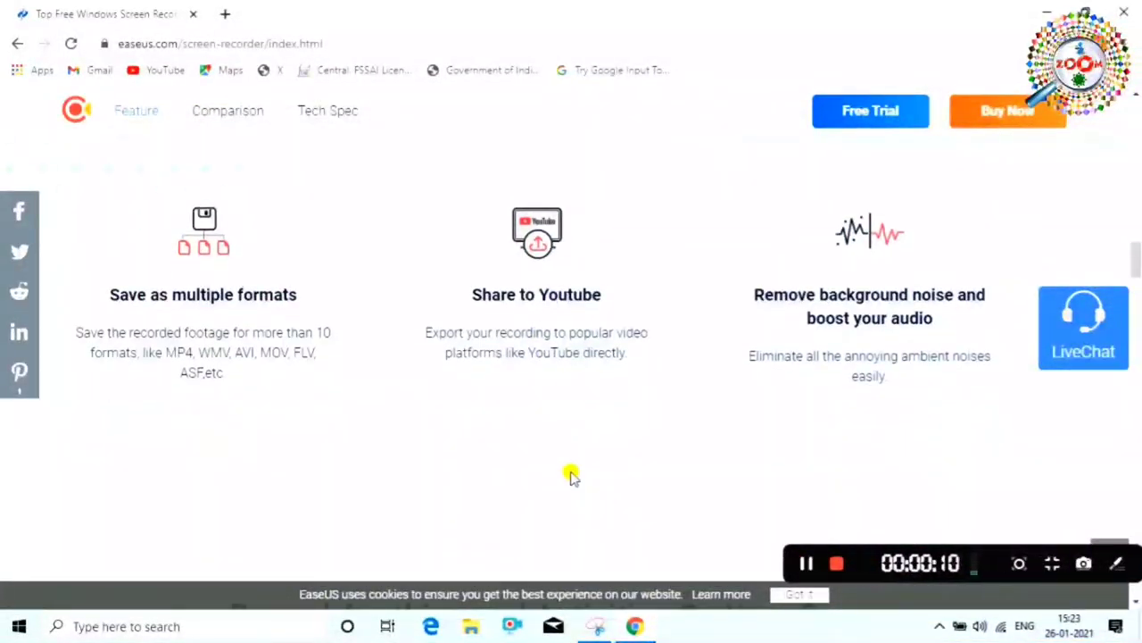
scroll(581, 487, "down", 6)
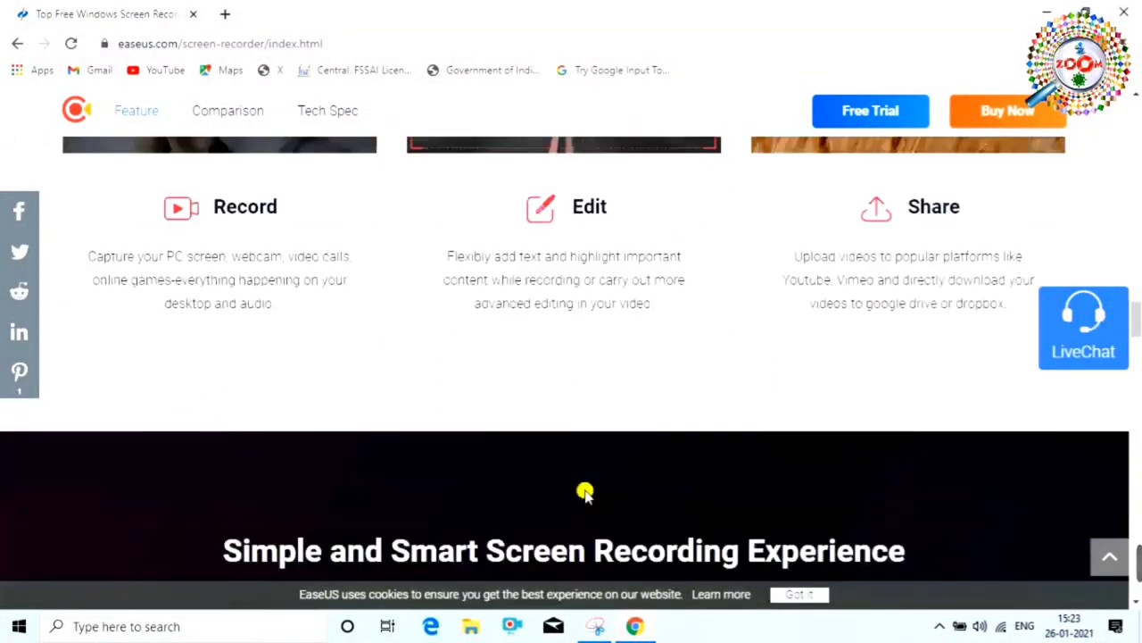
scroll(625, 528, "up", 4)
scroll(517, 479, "up", 10)
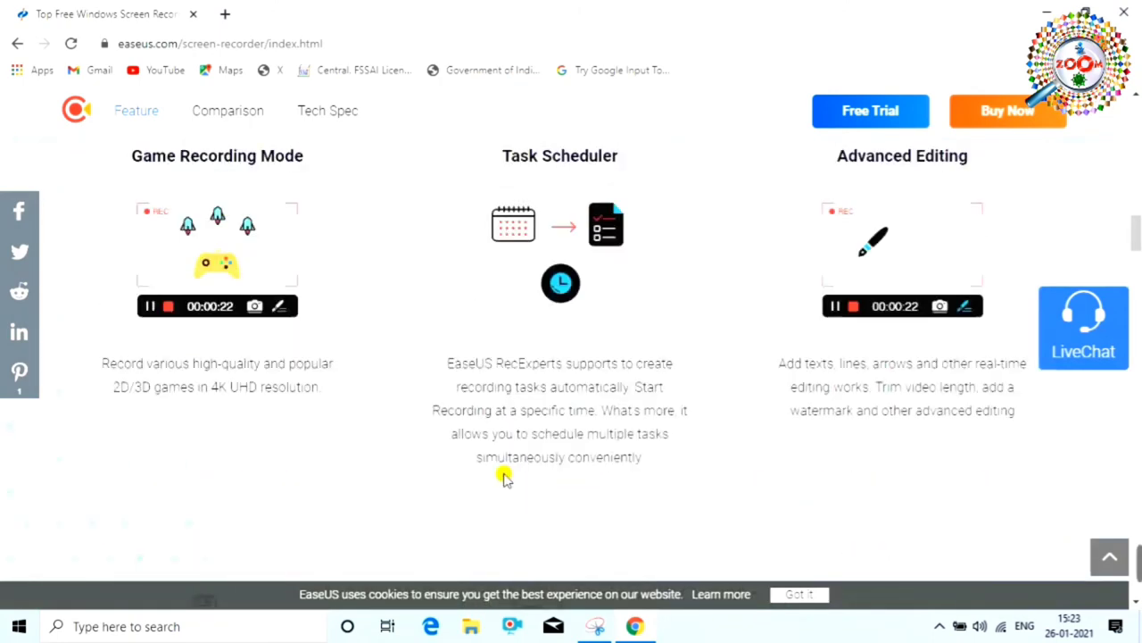
scroll(335, 287, "up", 4)
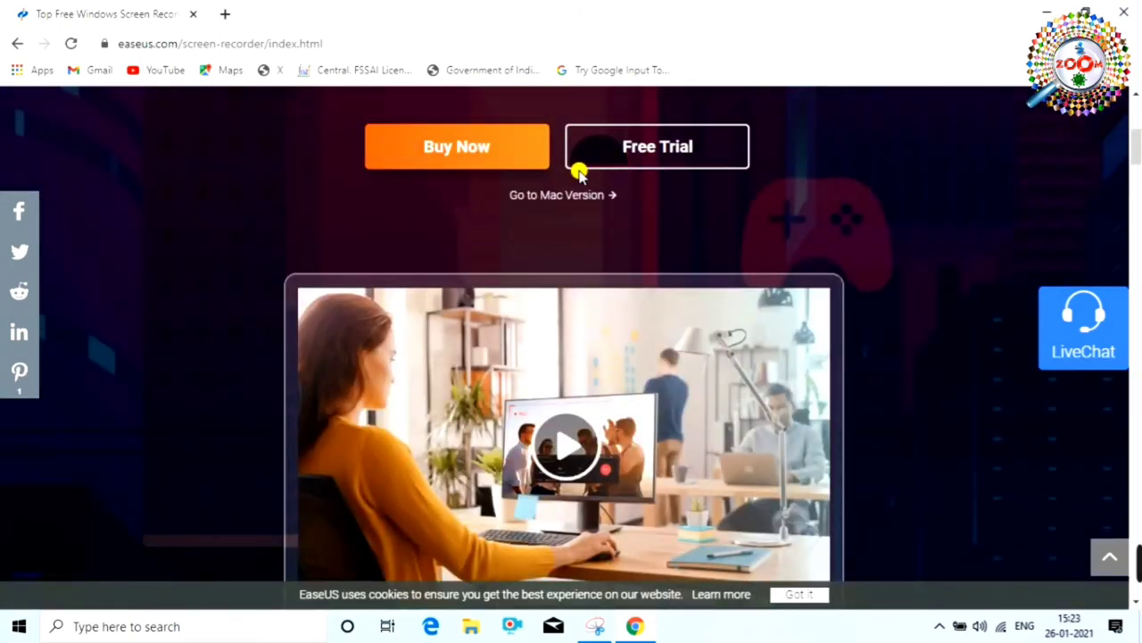
scroll(981, 223, "up", 3)
scroll(964, 246, "up", 1)
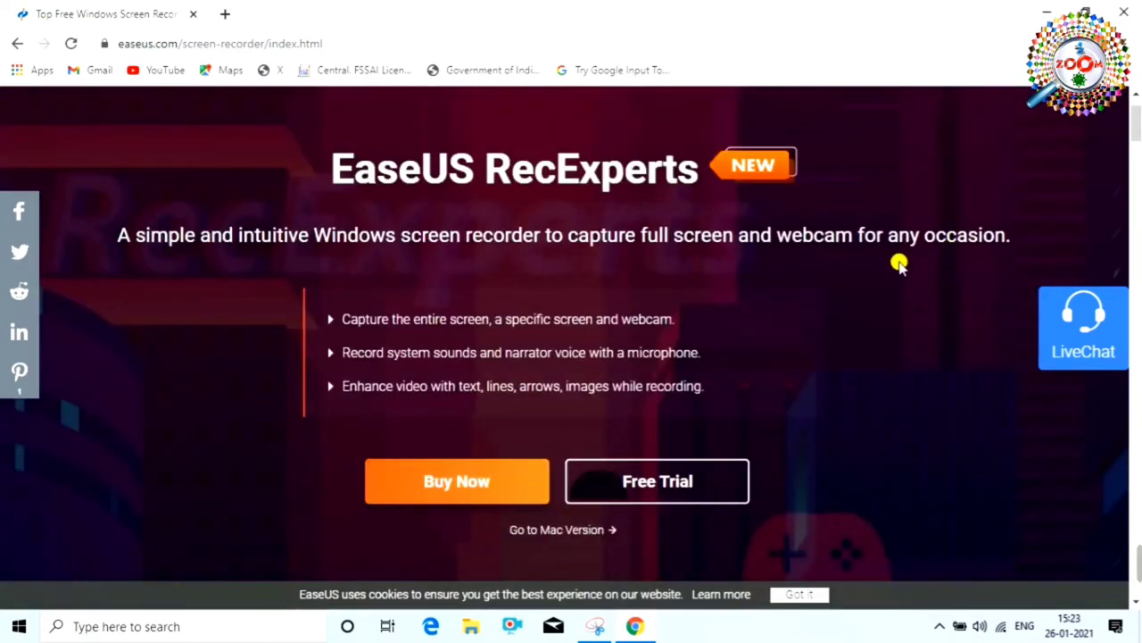
Show the web page's feature sections for the recording, restore the recorder from the system tray, and stop the recording with Chrome minimized
scroll(902, 285, "down", 10)
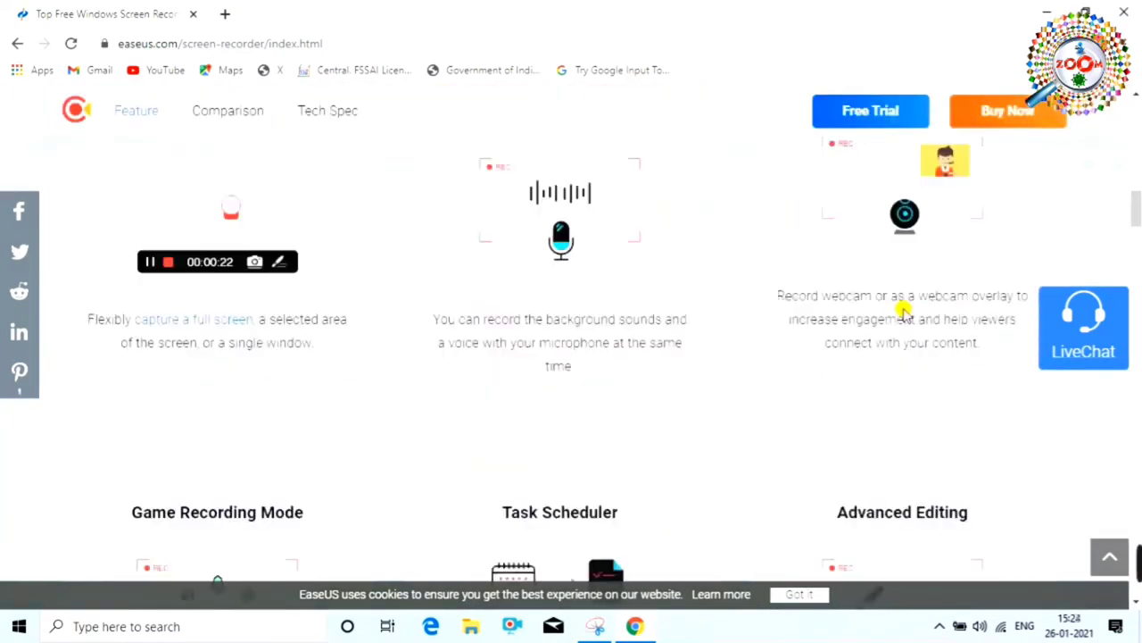
scroll(904, 310, "down", 7)
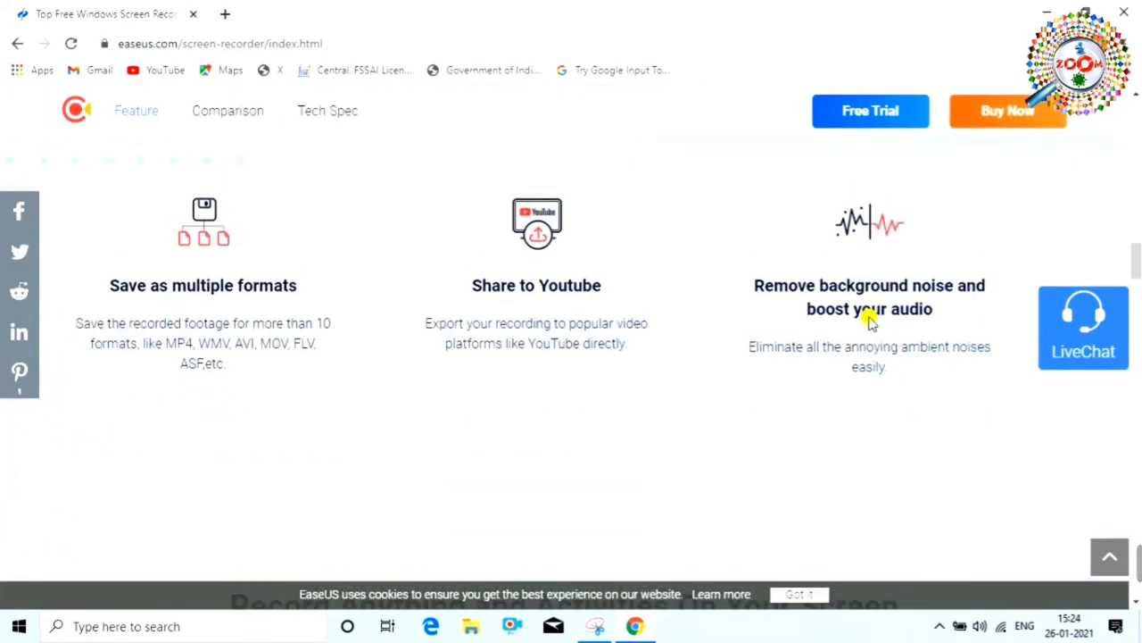
scroll(341, 229, "up", 7)
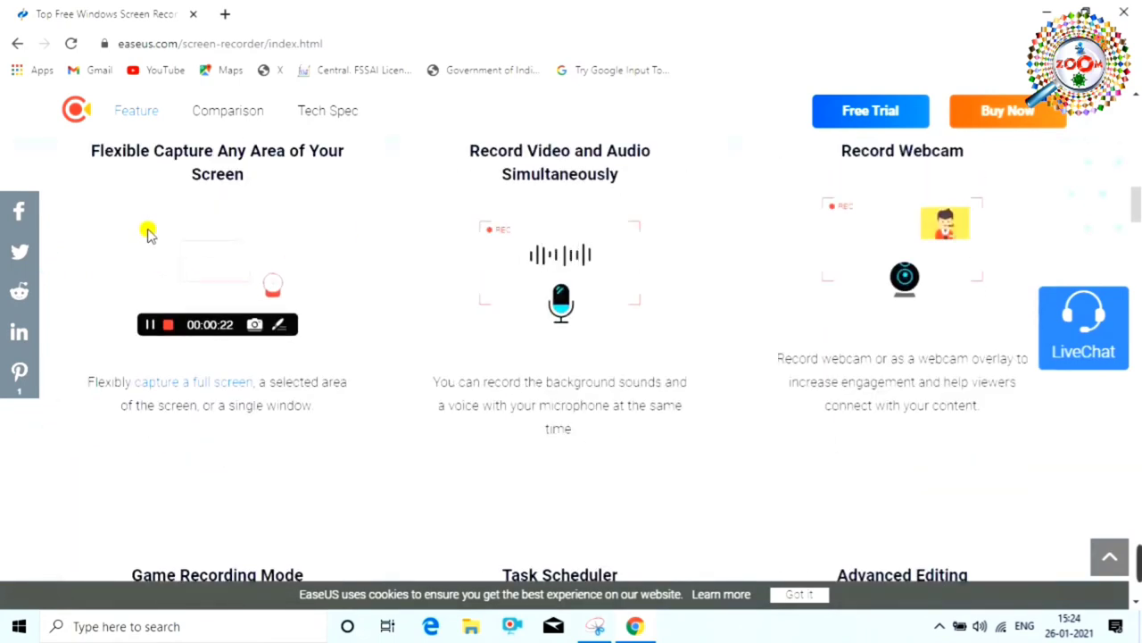
left_click(940, 628)
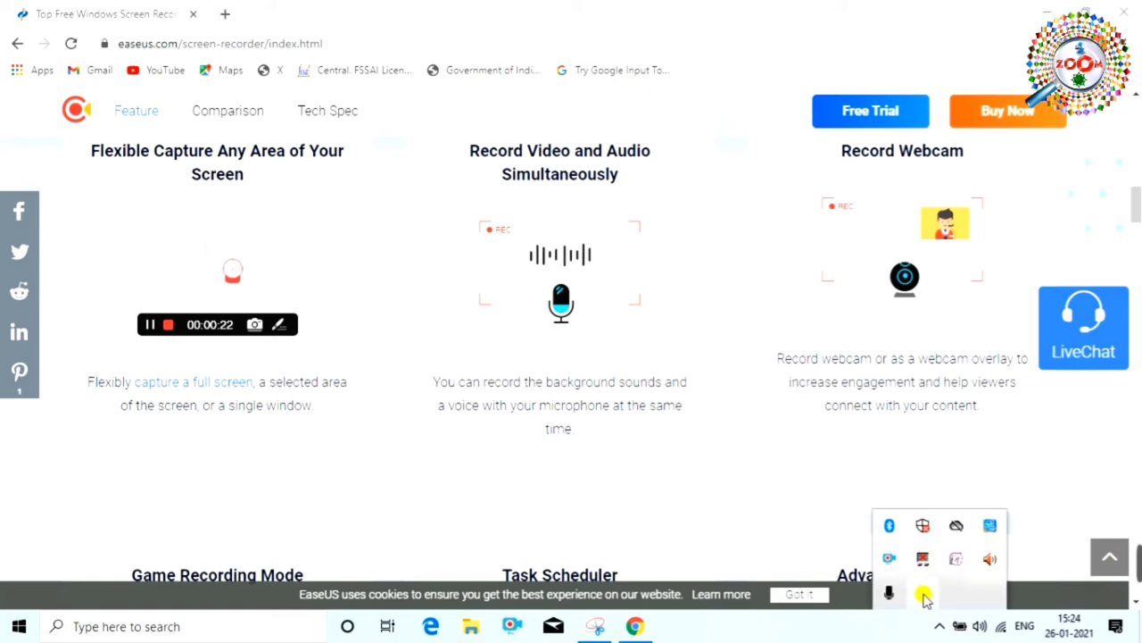
left_click(924, 595)
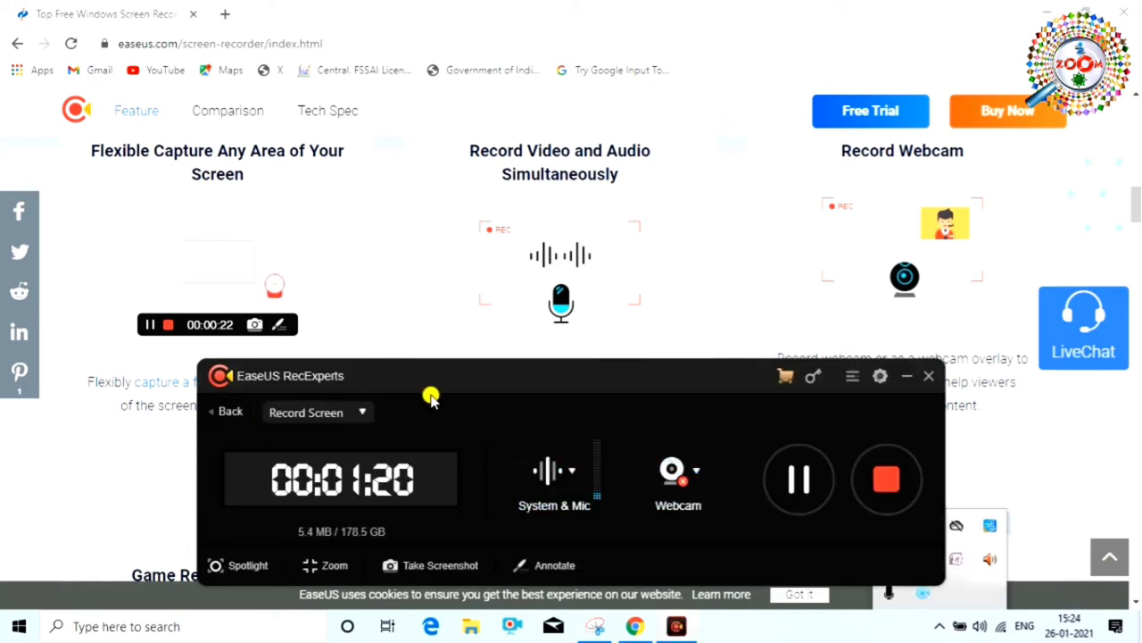
left_click(798, 482)
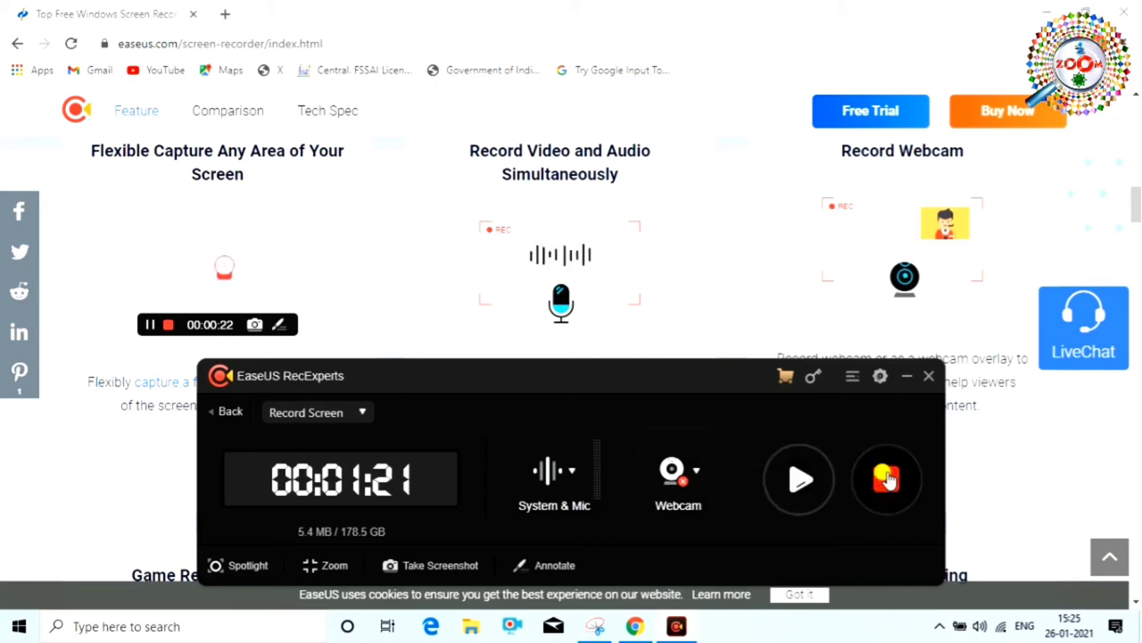
left_click(1049, 11)
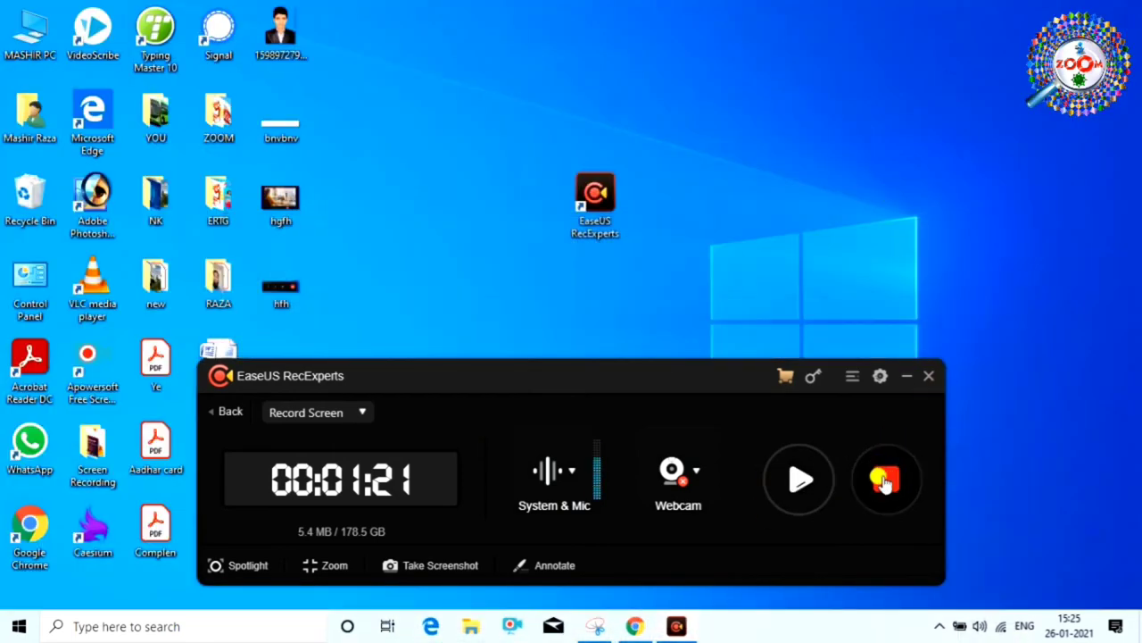
left_click(883, 479)
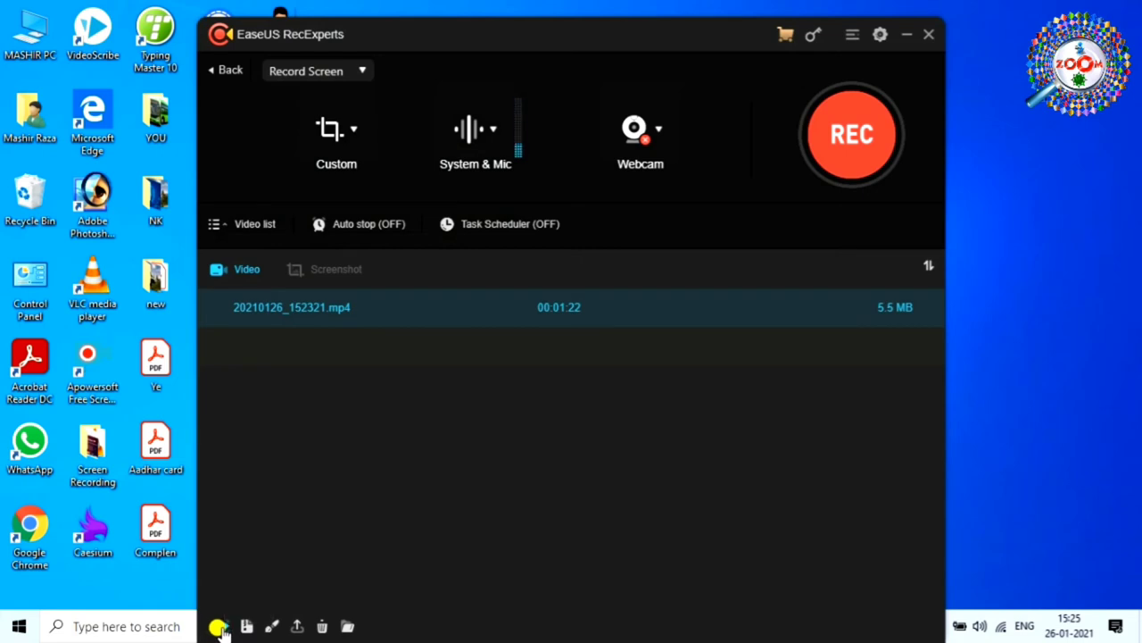
Preview the recorded video 20210126_152321.mp4 in VLC media player with the recorder minimized, pausing and resuming playback
left_click(346, 627)
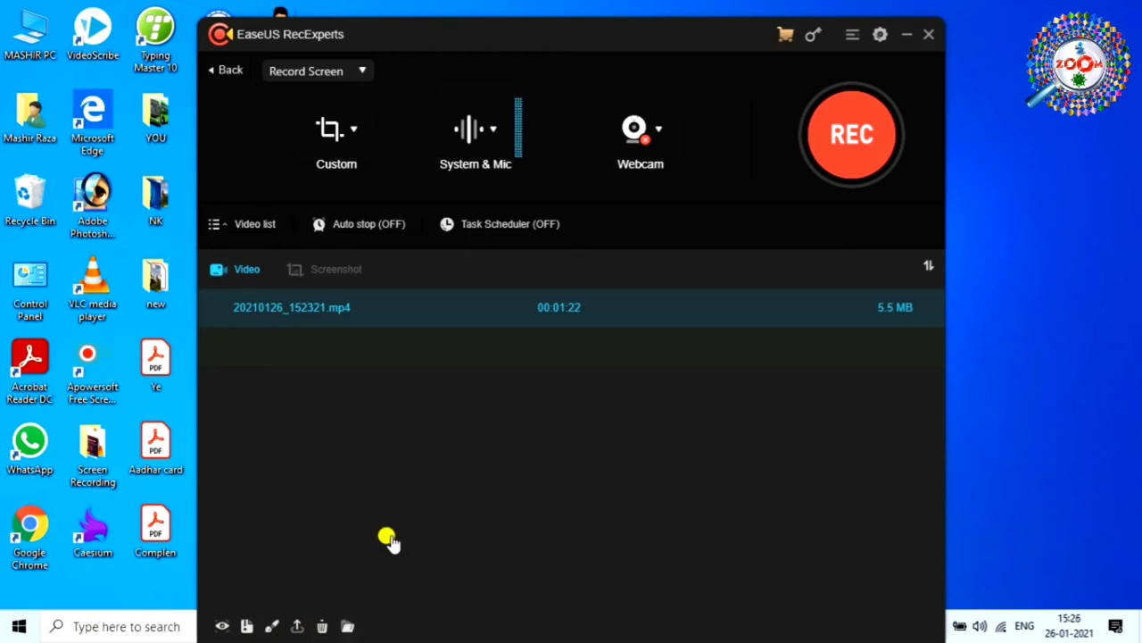
left_click(221, 626)
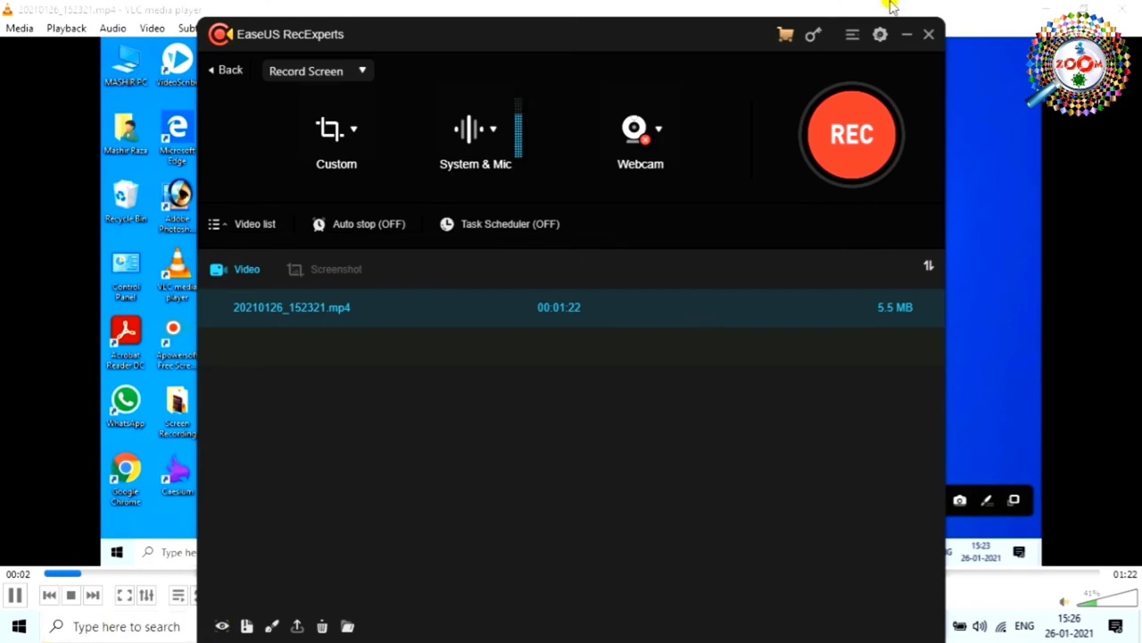
left_click(905, 35)
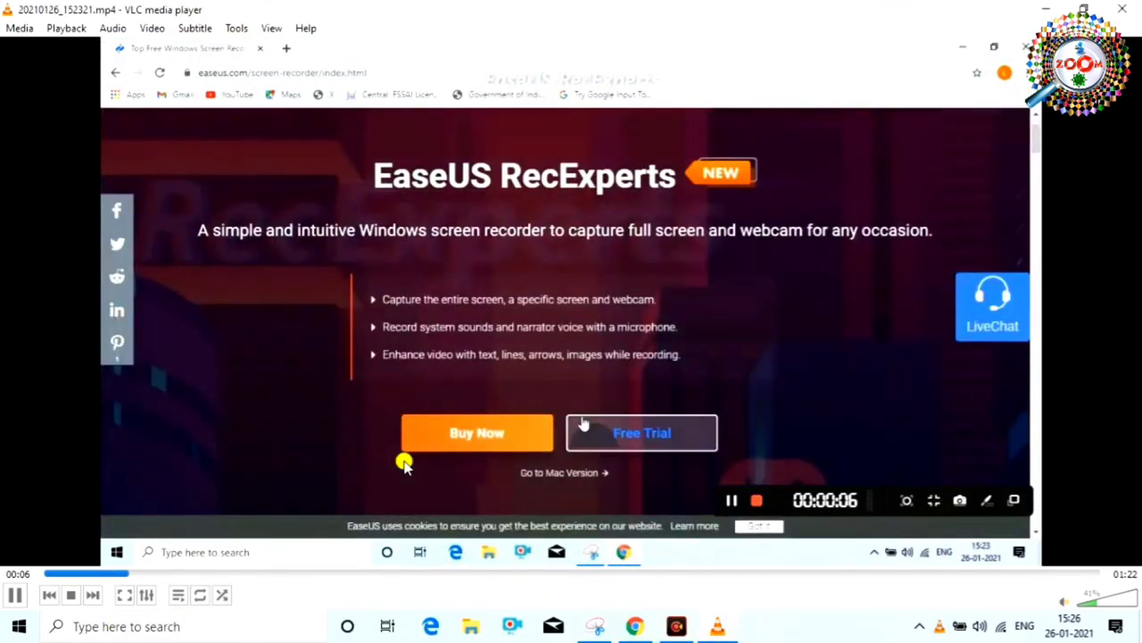
left_click(19, 596)
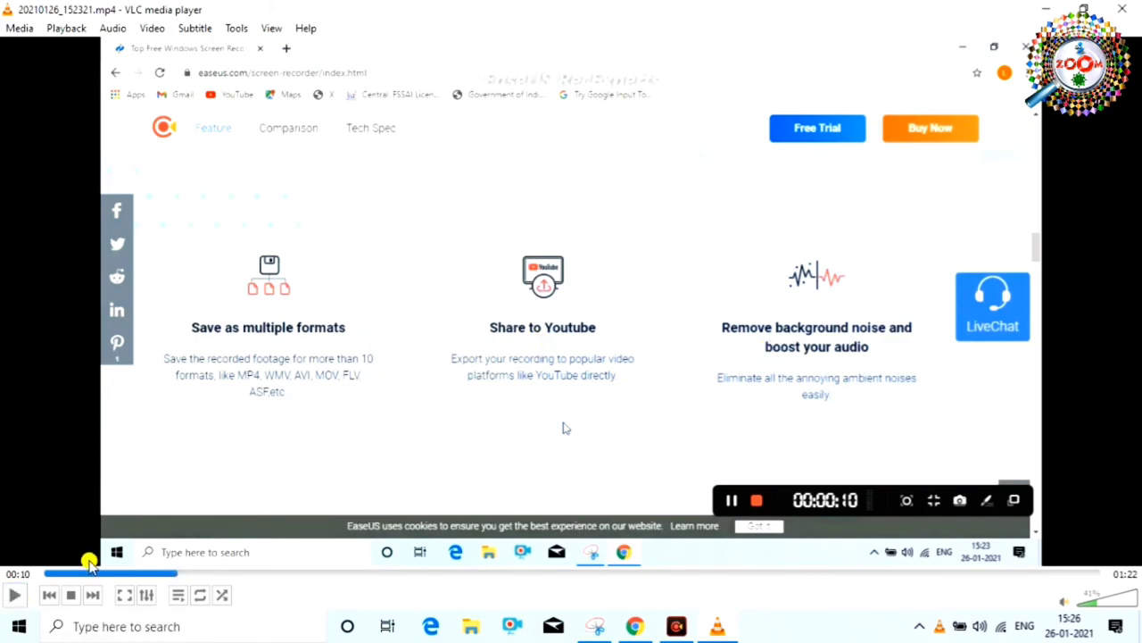
left_click(11, 594)
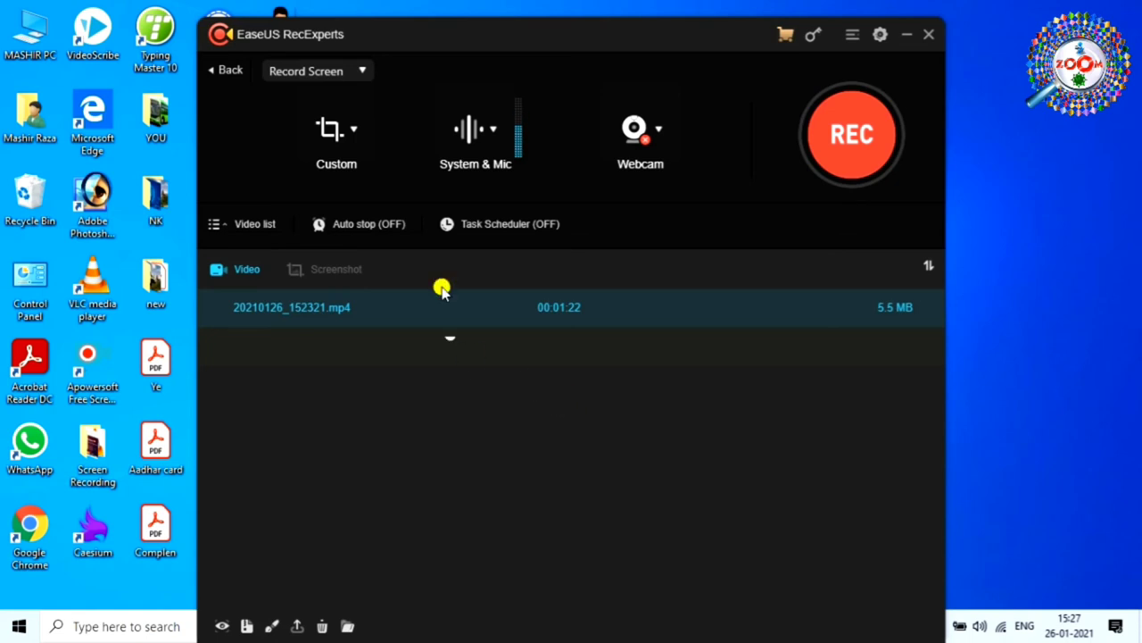
Open the recorded video in the editor and trim it to the range from 00:00:11 to 00:01:12
left_click(272, 625)
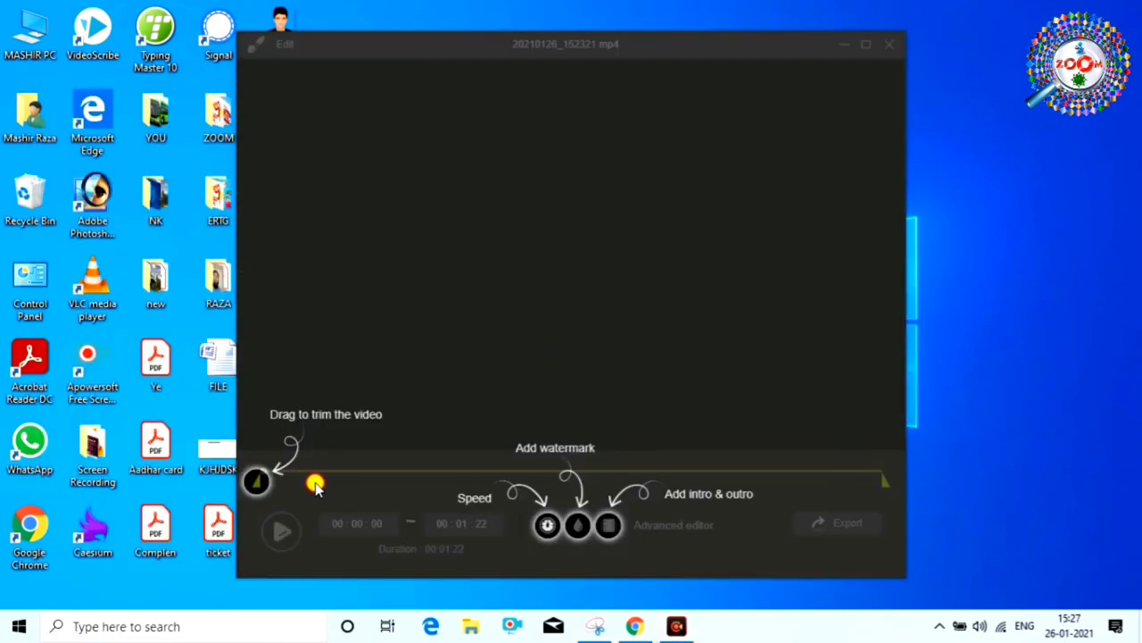
left_click(502, 450)
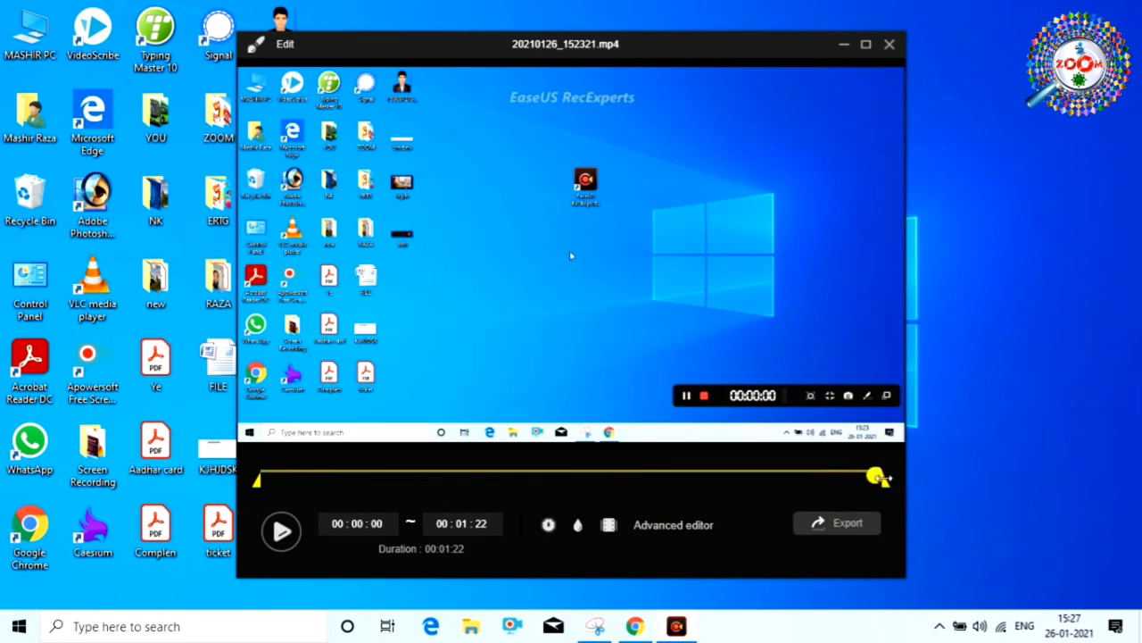
left_click_drag(879, 476, 813, 480)
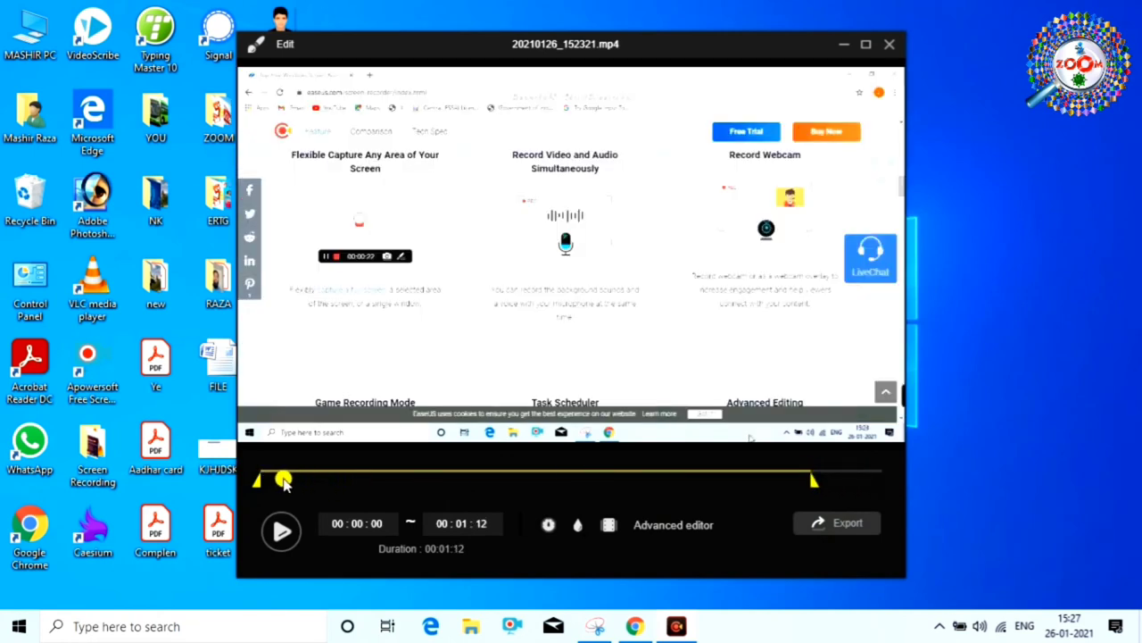
left_click_drag(253, 479, 355, 484)
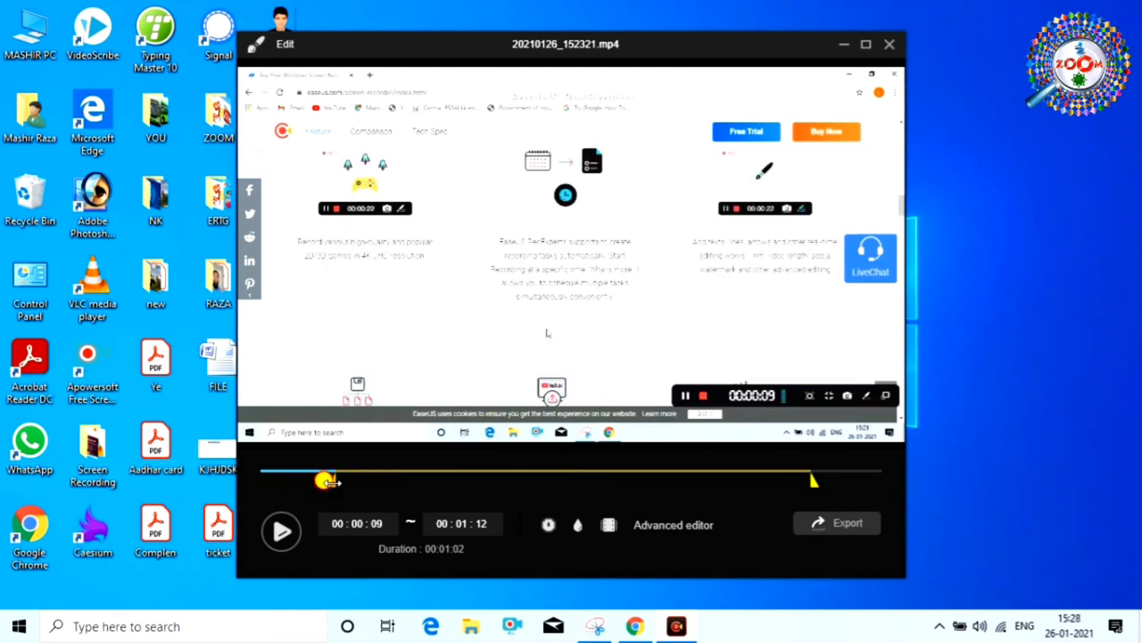
mouse_move(327, 481)
left_mouse_down()
mouse_move(294, 480)
mouse_move(347, 481)
left_mouse_up()
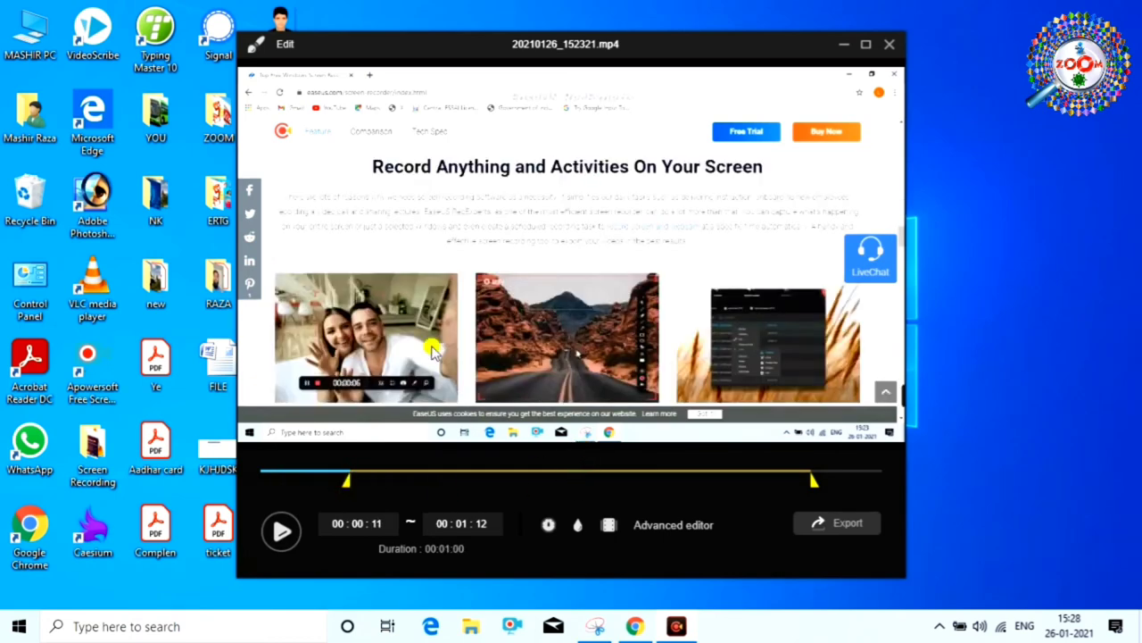
Open the video intro and outro settings and replace the intro title with "engineer" followed by the creator's name
left_click(611, 526)
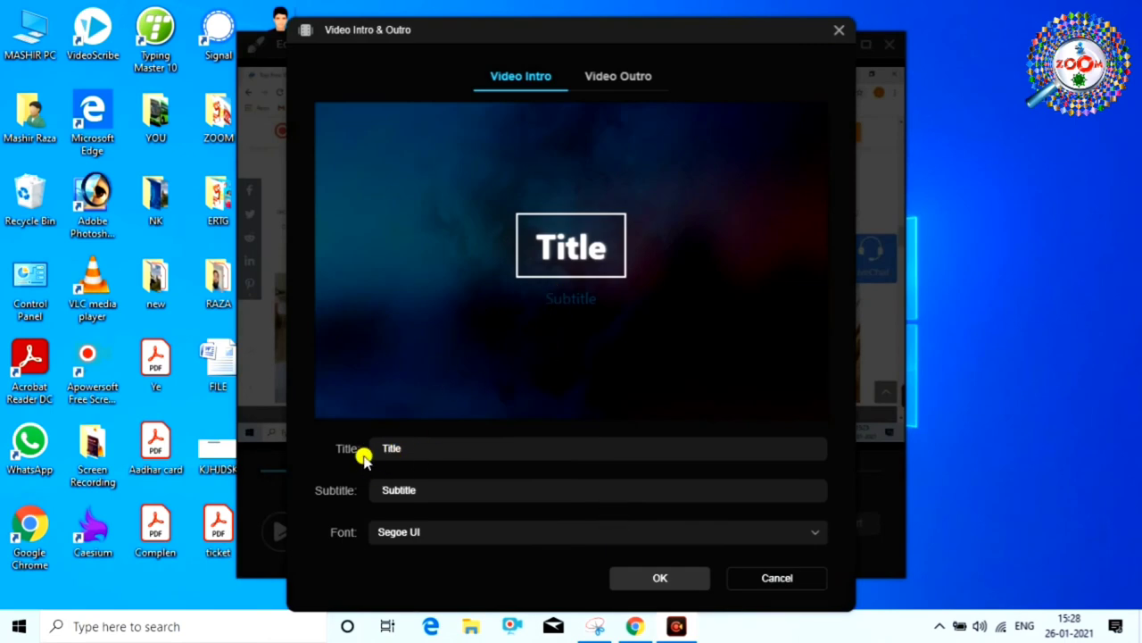
left_click_drag(414, 449, 369, 455)
key("BackSpace")
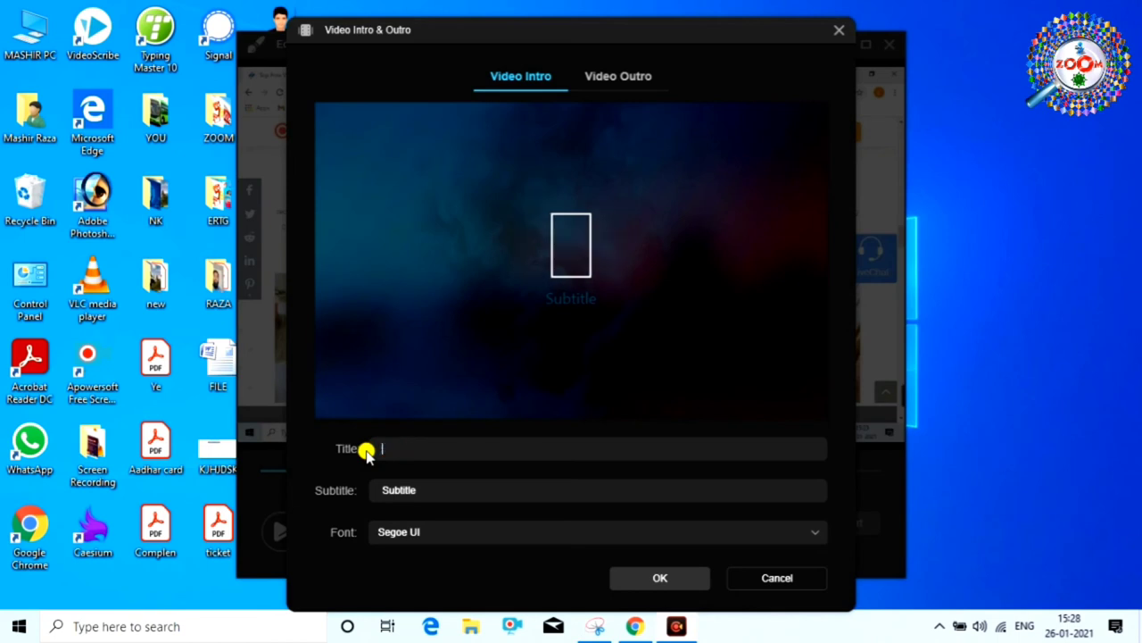
type("engine")
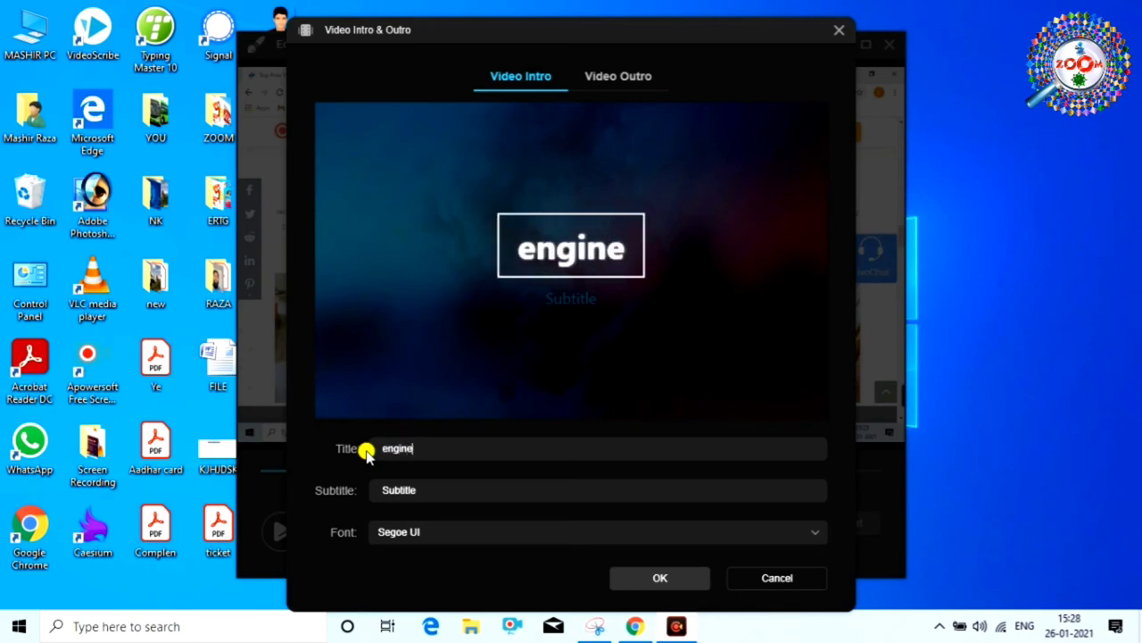
type("er raza")
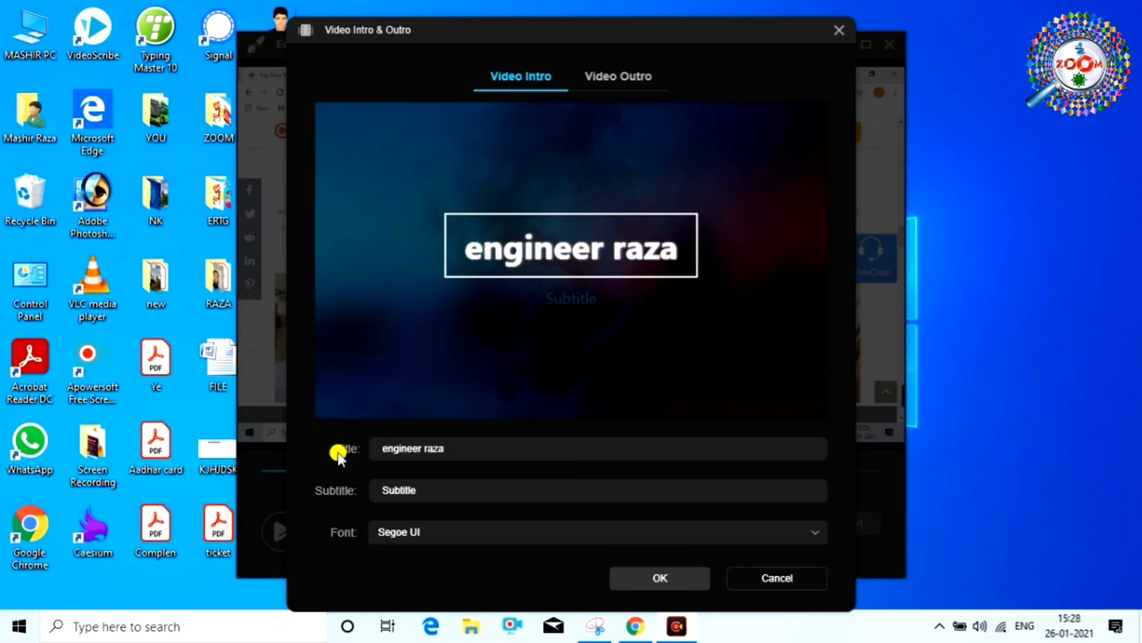
Set the intro subtitle to "zoom", look through the available fonts while keeping Segoe UI, and apply the intro
double_click(408, 486)
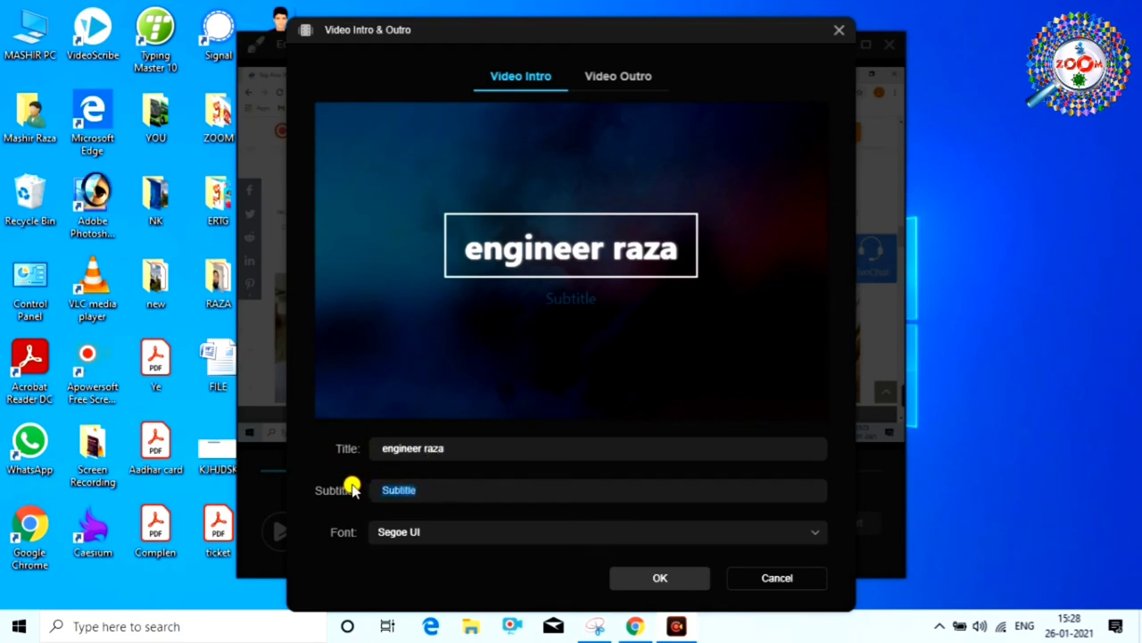
key("BackSpace")
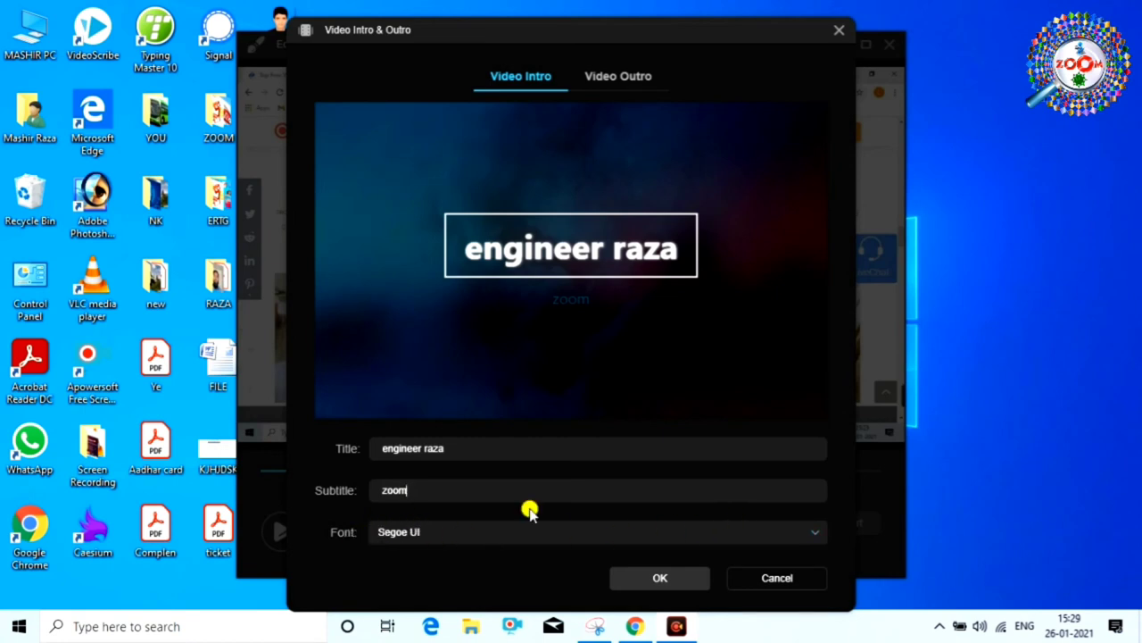
left_click(806, 533)
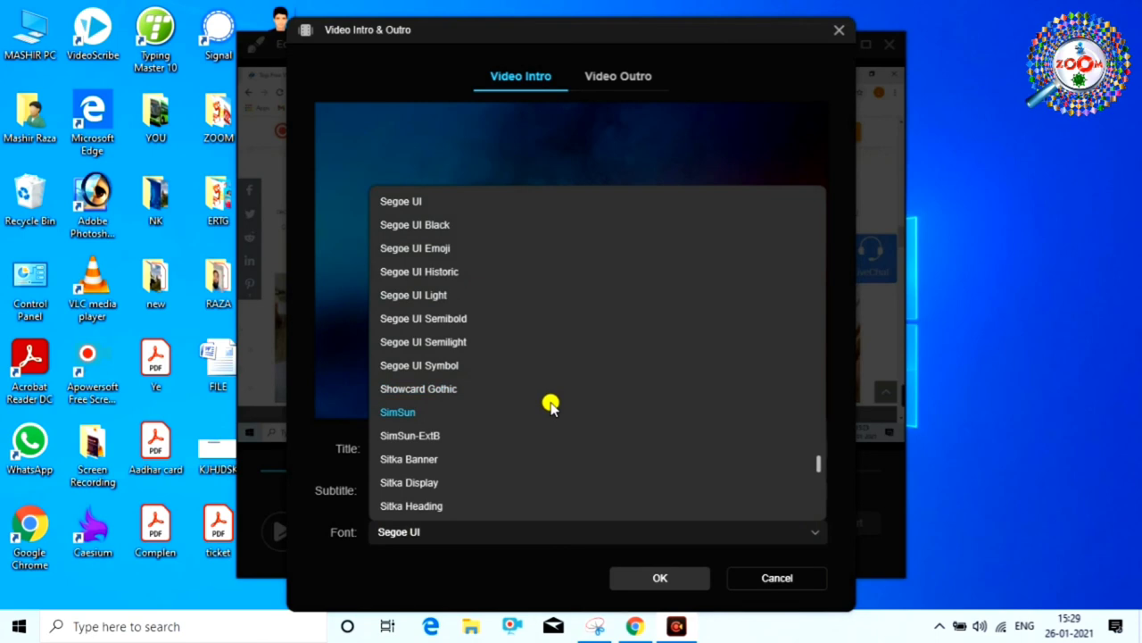
left_click(358, 401)
left_click(670, 585)
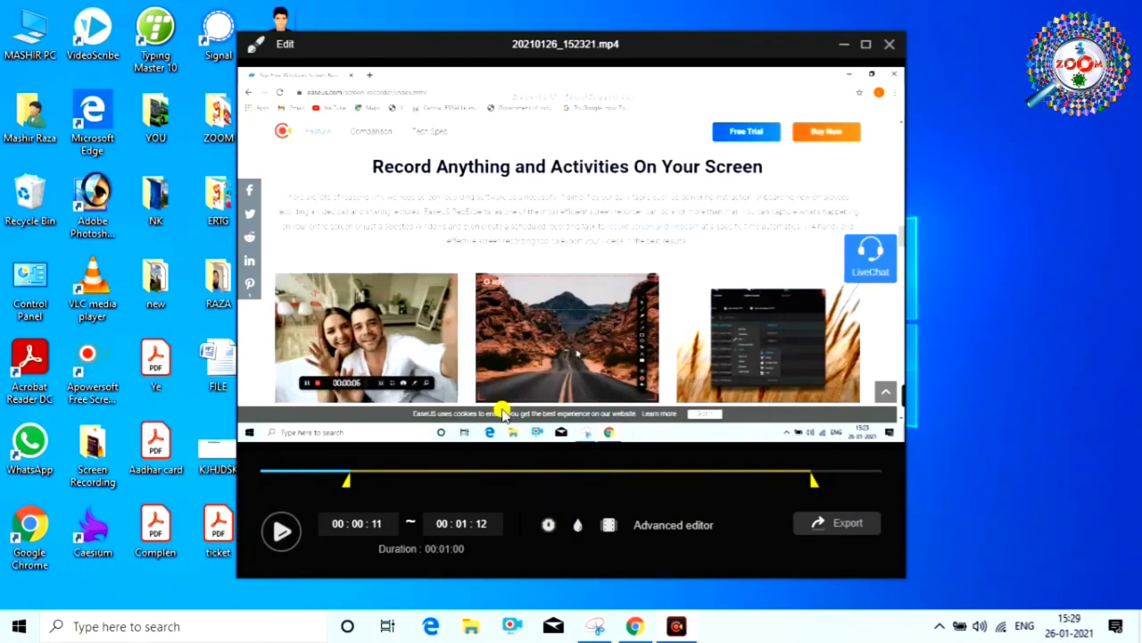
Try the advanced editor, close the video editor, and exit EaseUS RecExperts with the Exit program option
left_click(661, 524)
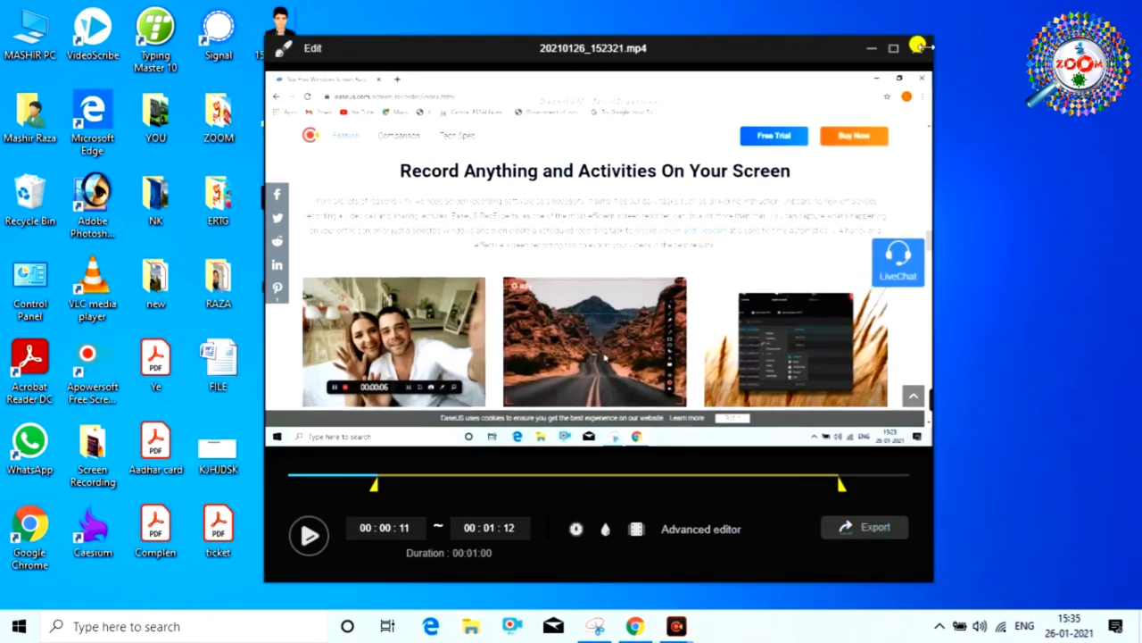
left_click(920, 49)
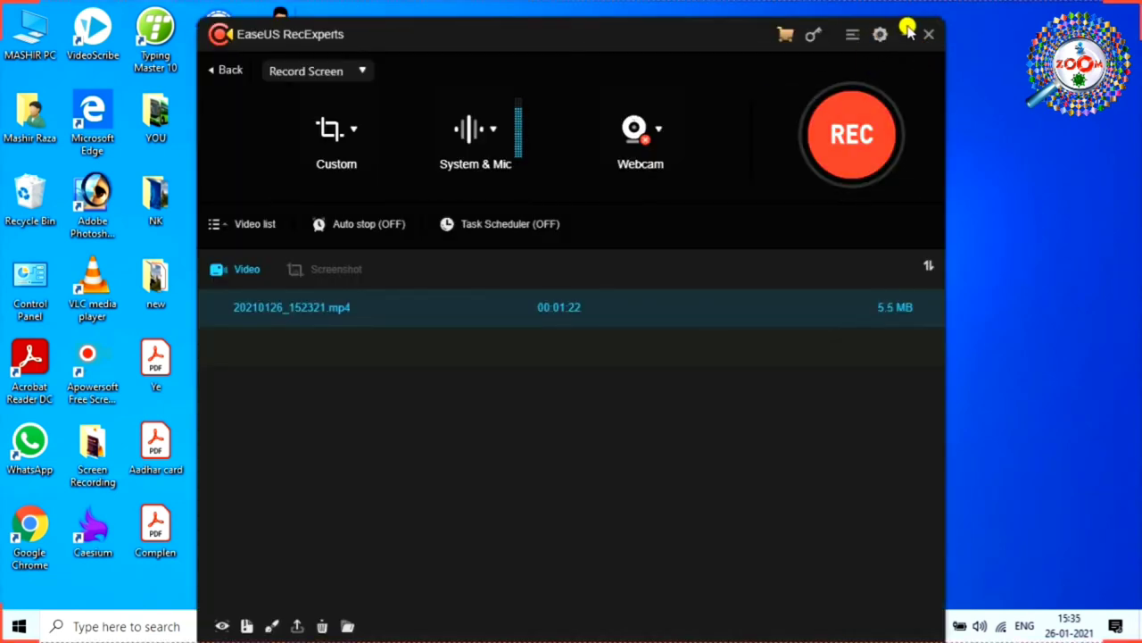
left_click(927, 38)
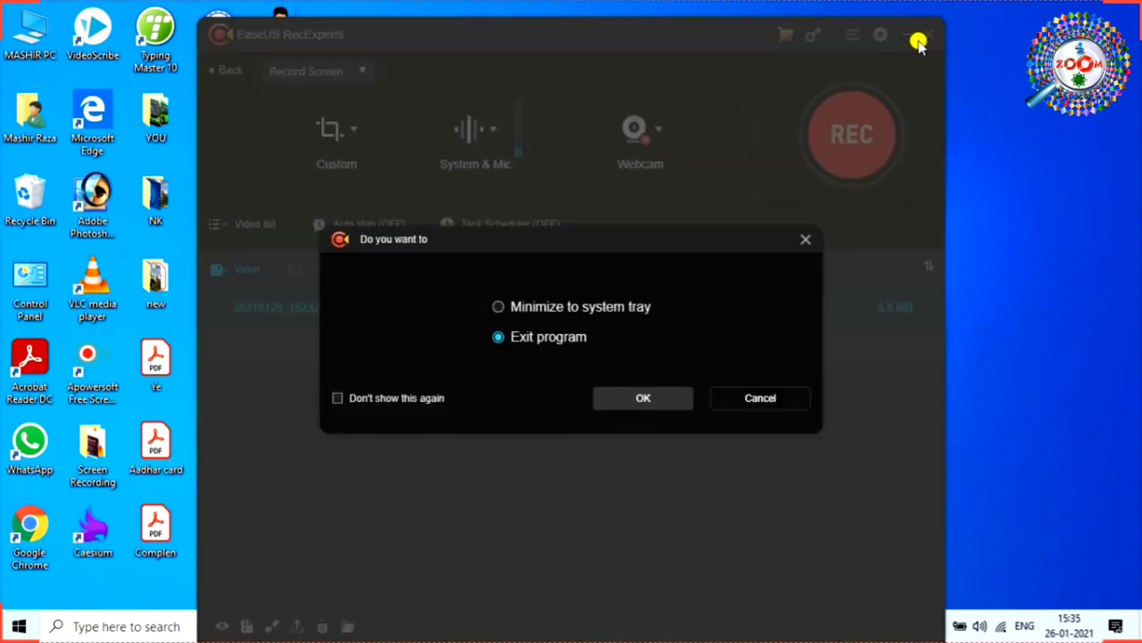
left_click(645, 399)
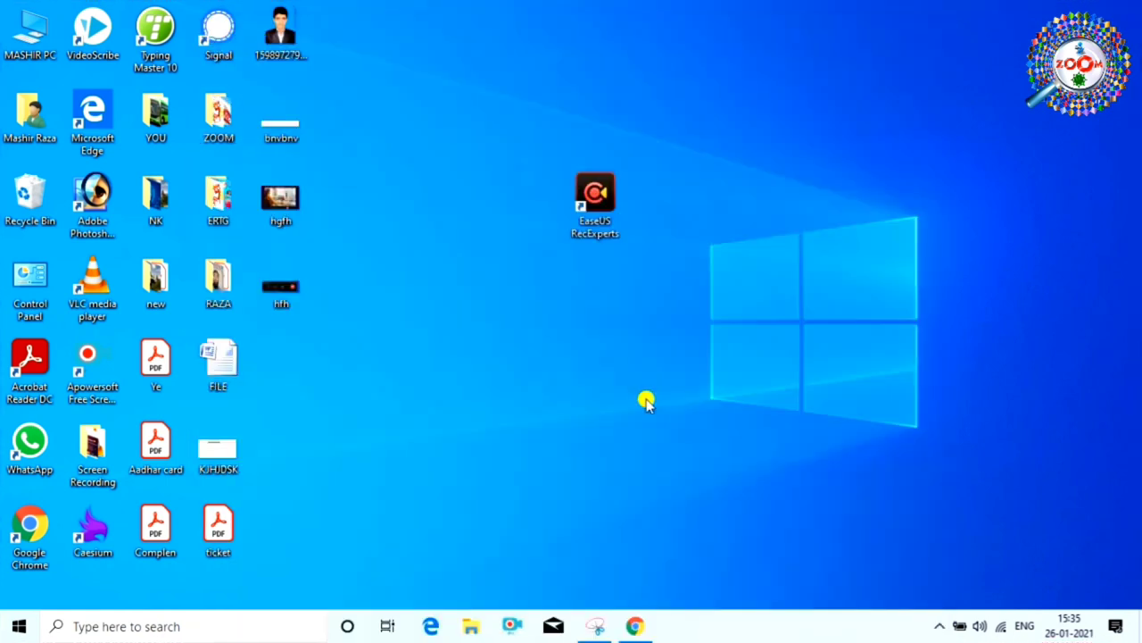
In File Explorer, find the saved recording on Local Disk (C:) in the user's Documents folder under EaseUS, EaseUS RecExperts
double_click(43, 53)
left_click(973, 14)
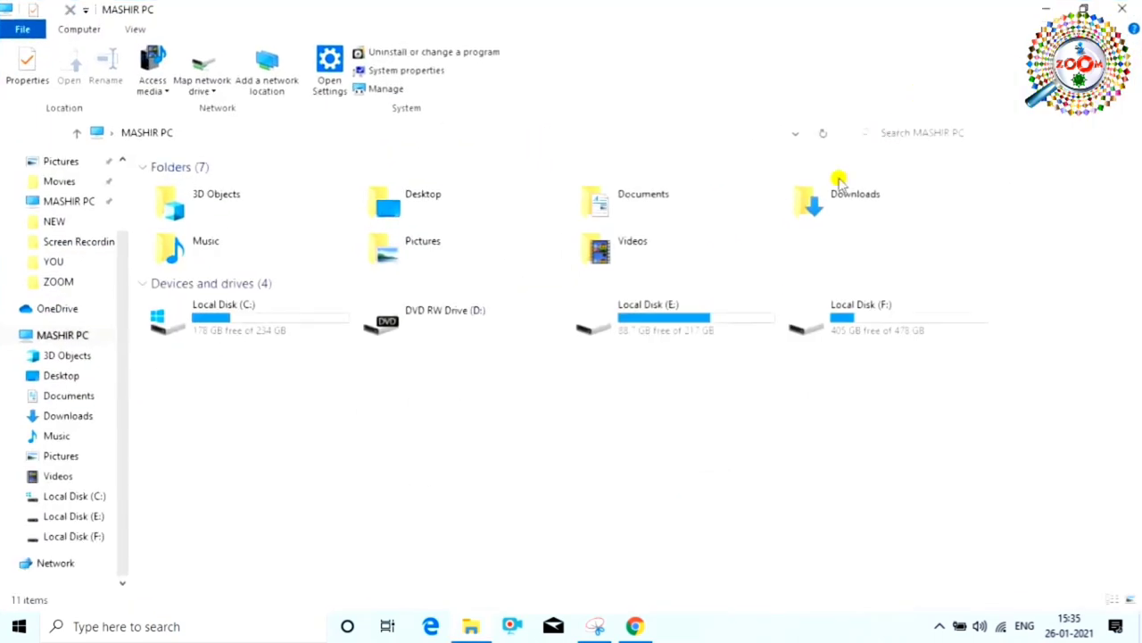
double_click(268, 323)
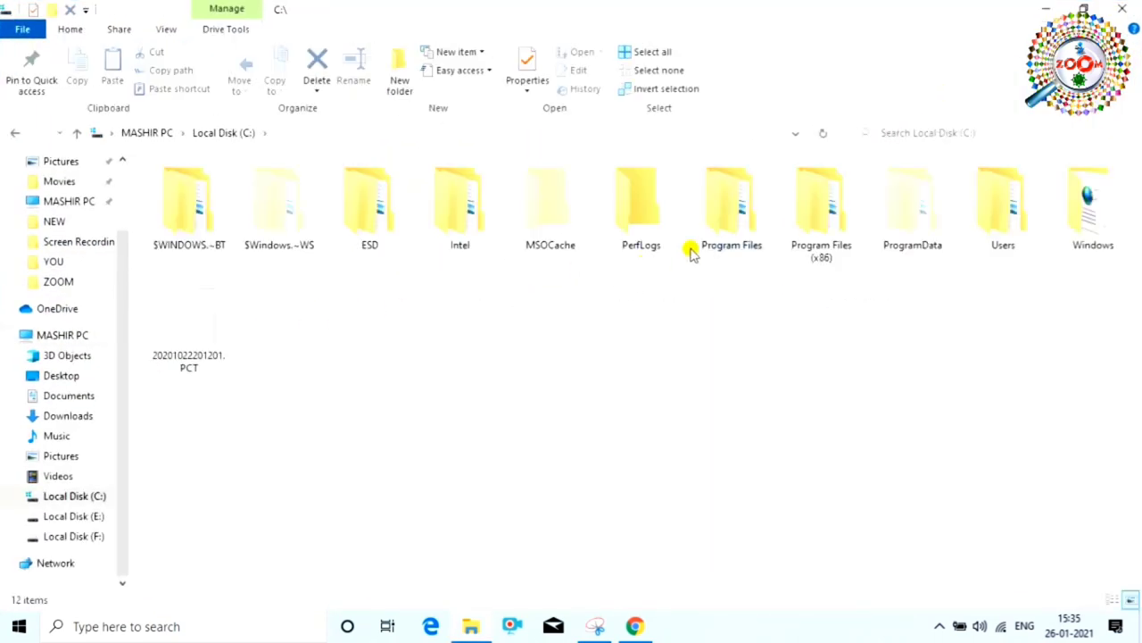
double_click(991, 243)
double_click(255, 223)
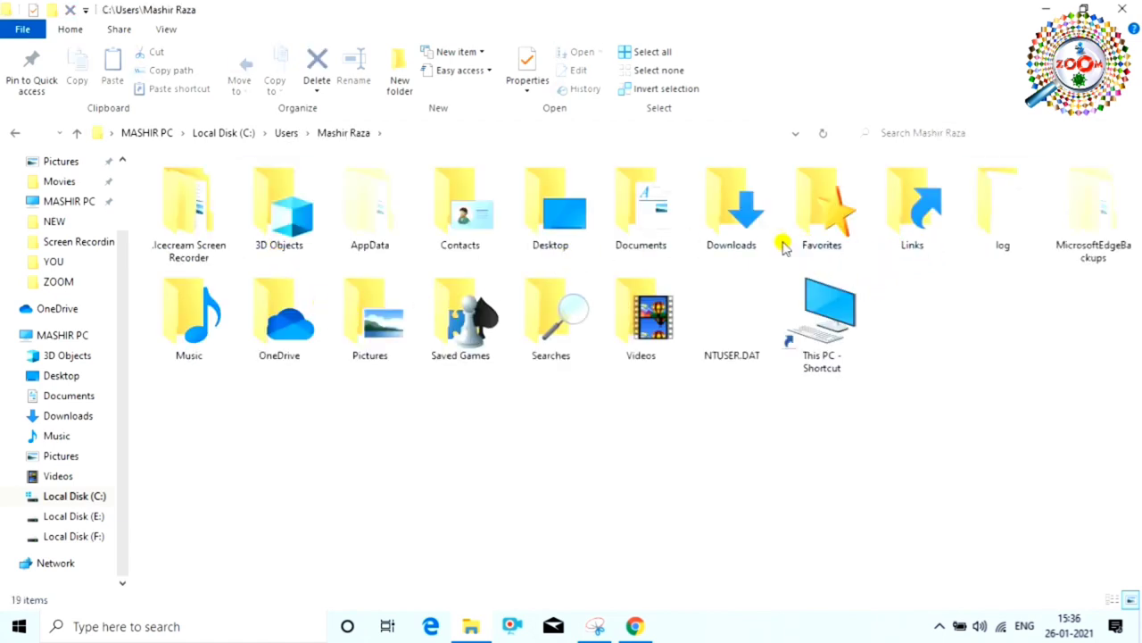
double_click(656, 246)
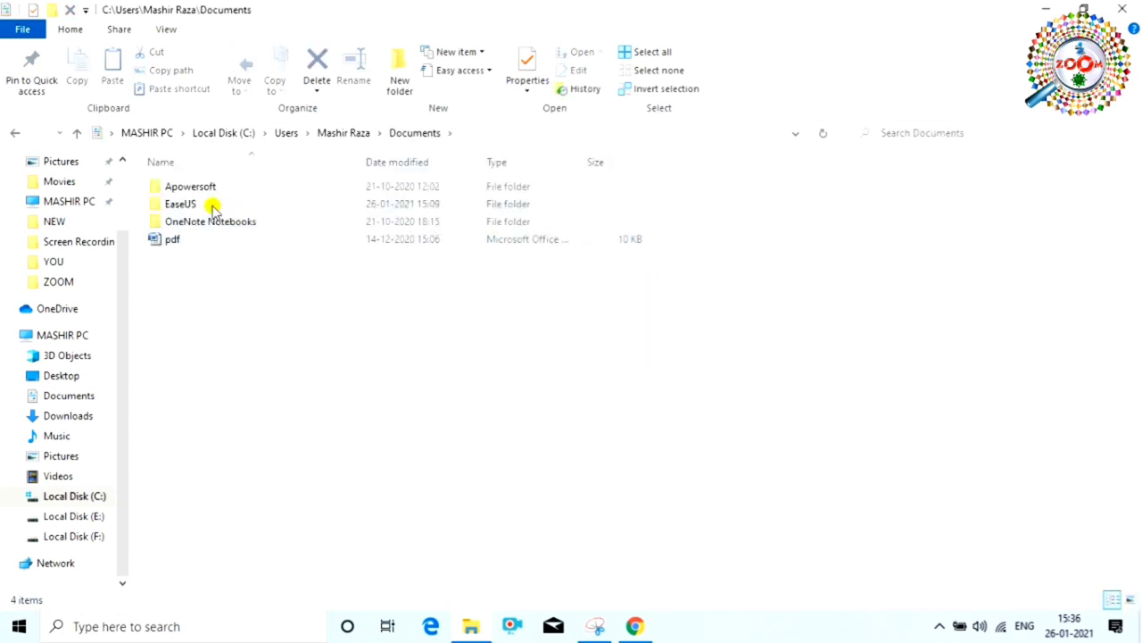
double_click(273, 206)
left_click(271, 191)
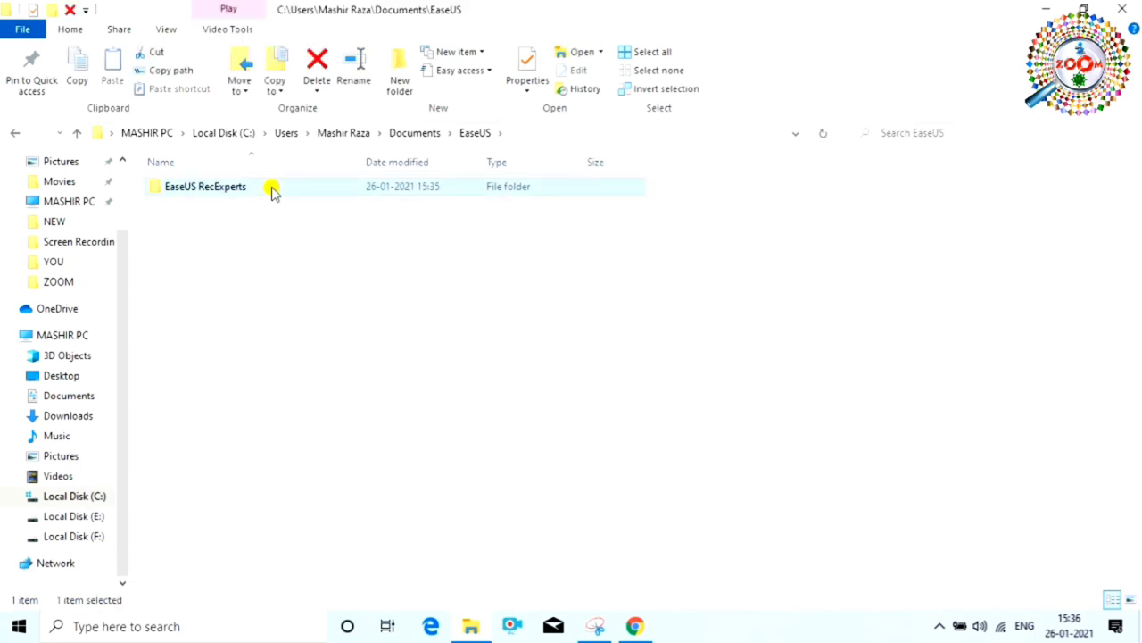
double_click(314, 194)
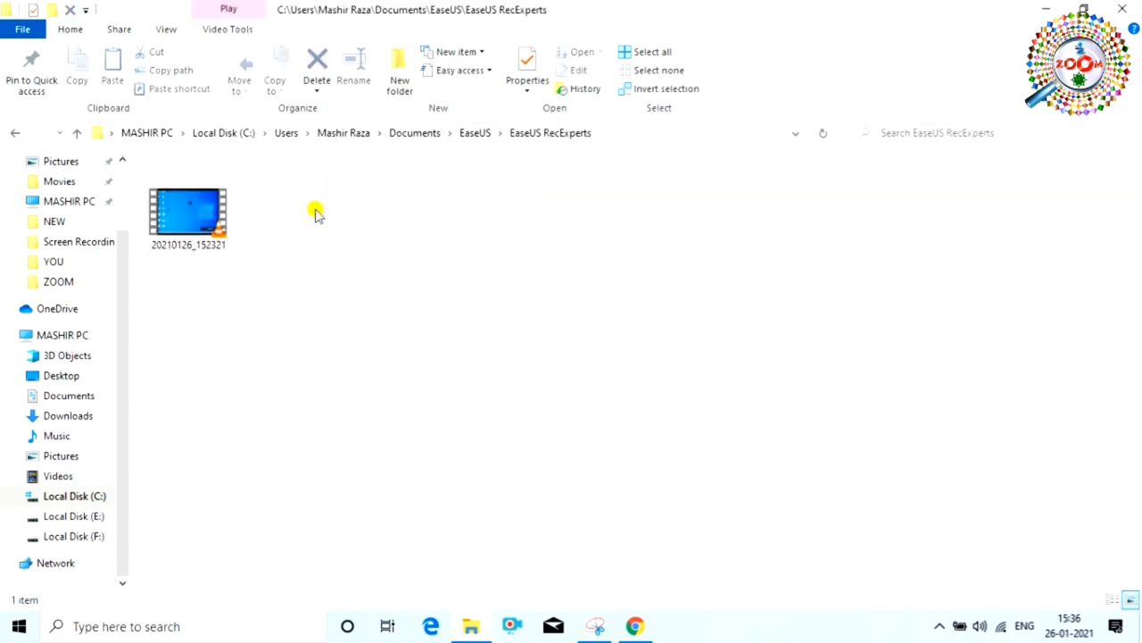